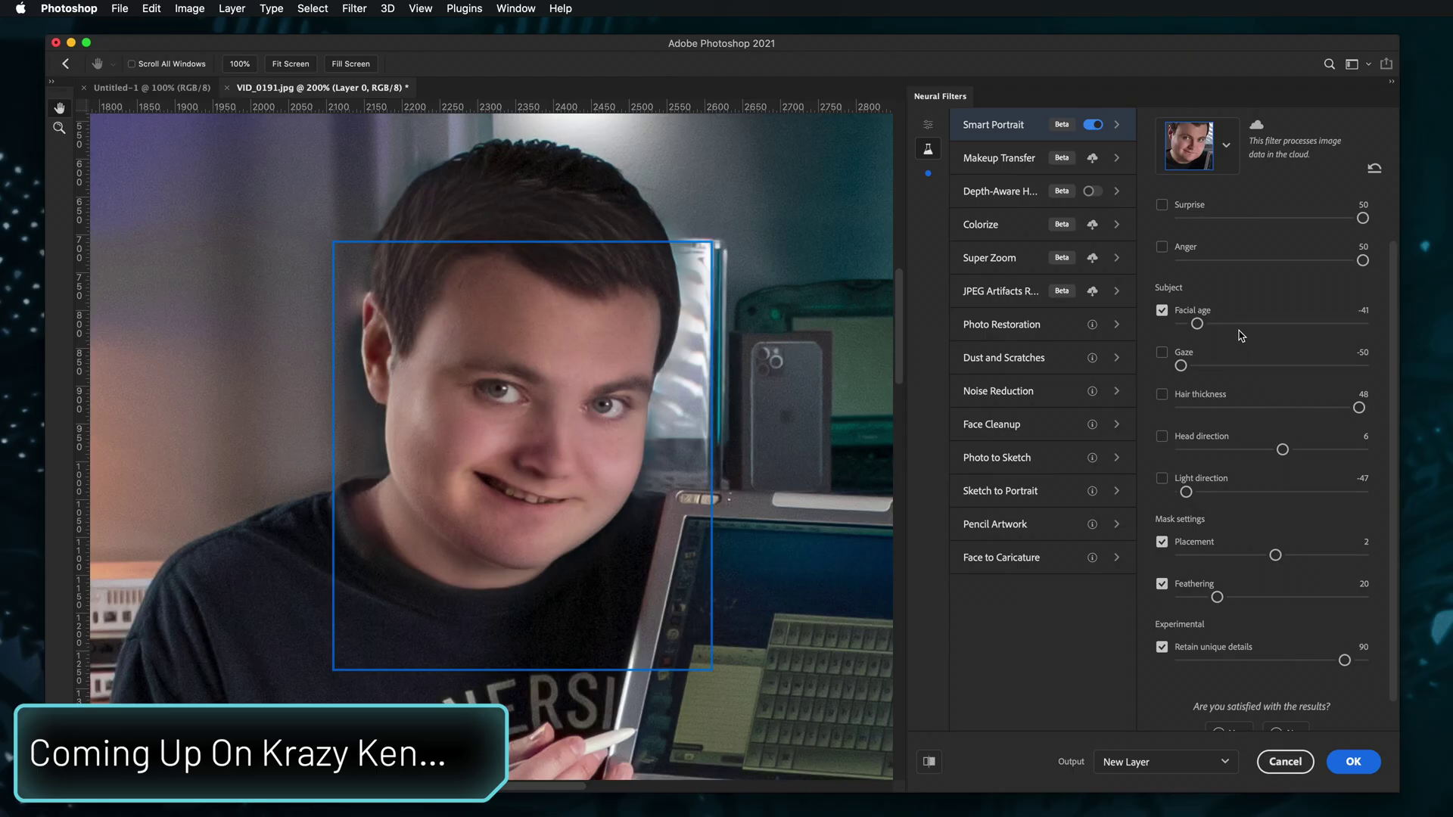
pyautogui.moveTo(1349, 324); pyautogui.dragTo(1363, 324)
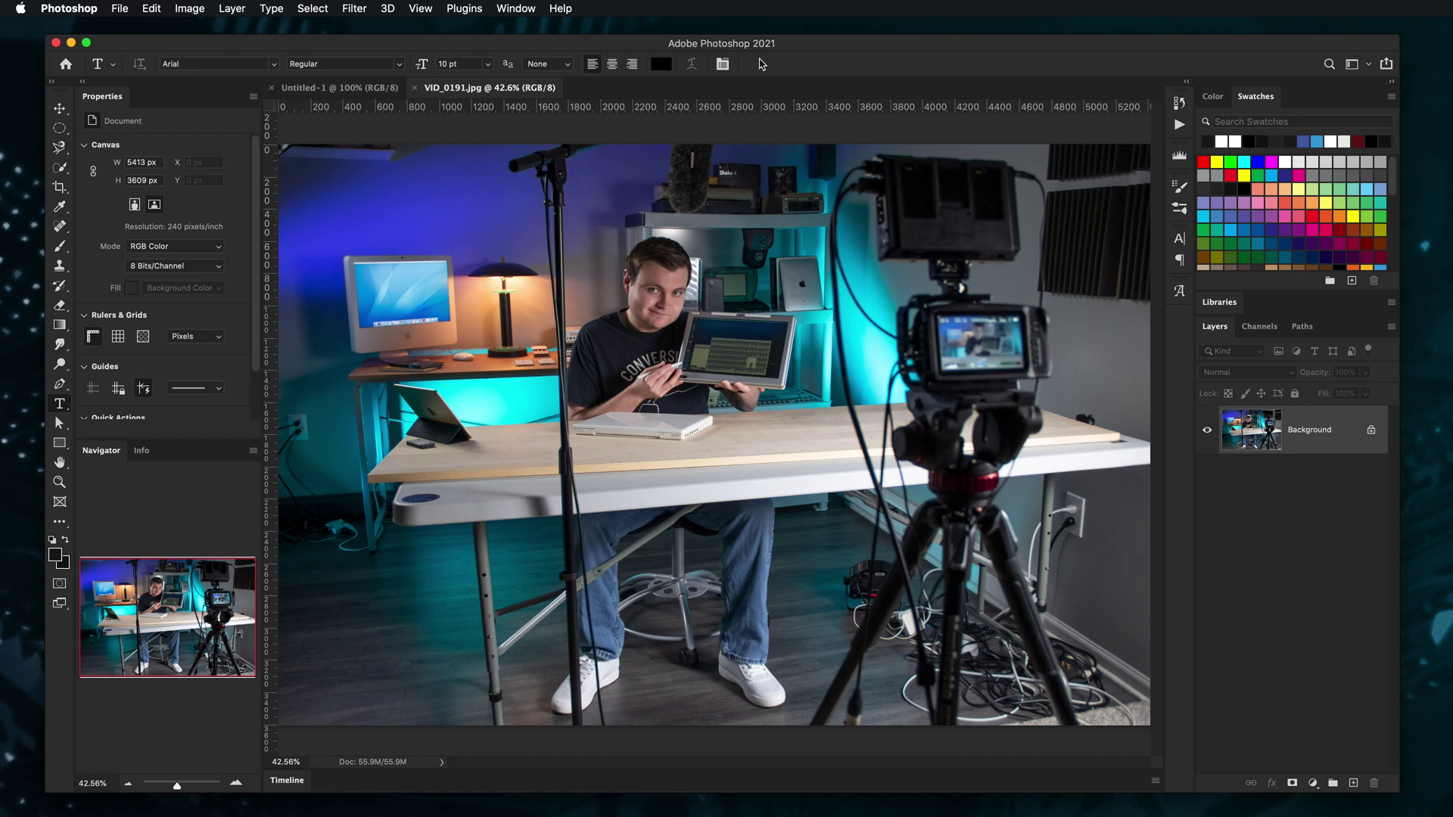
# Step: Open Neural Filters for the VID_0191.jpg photo and show the beta filters
pyautogui.click(353, 9)
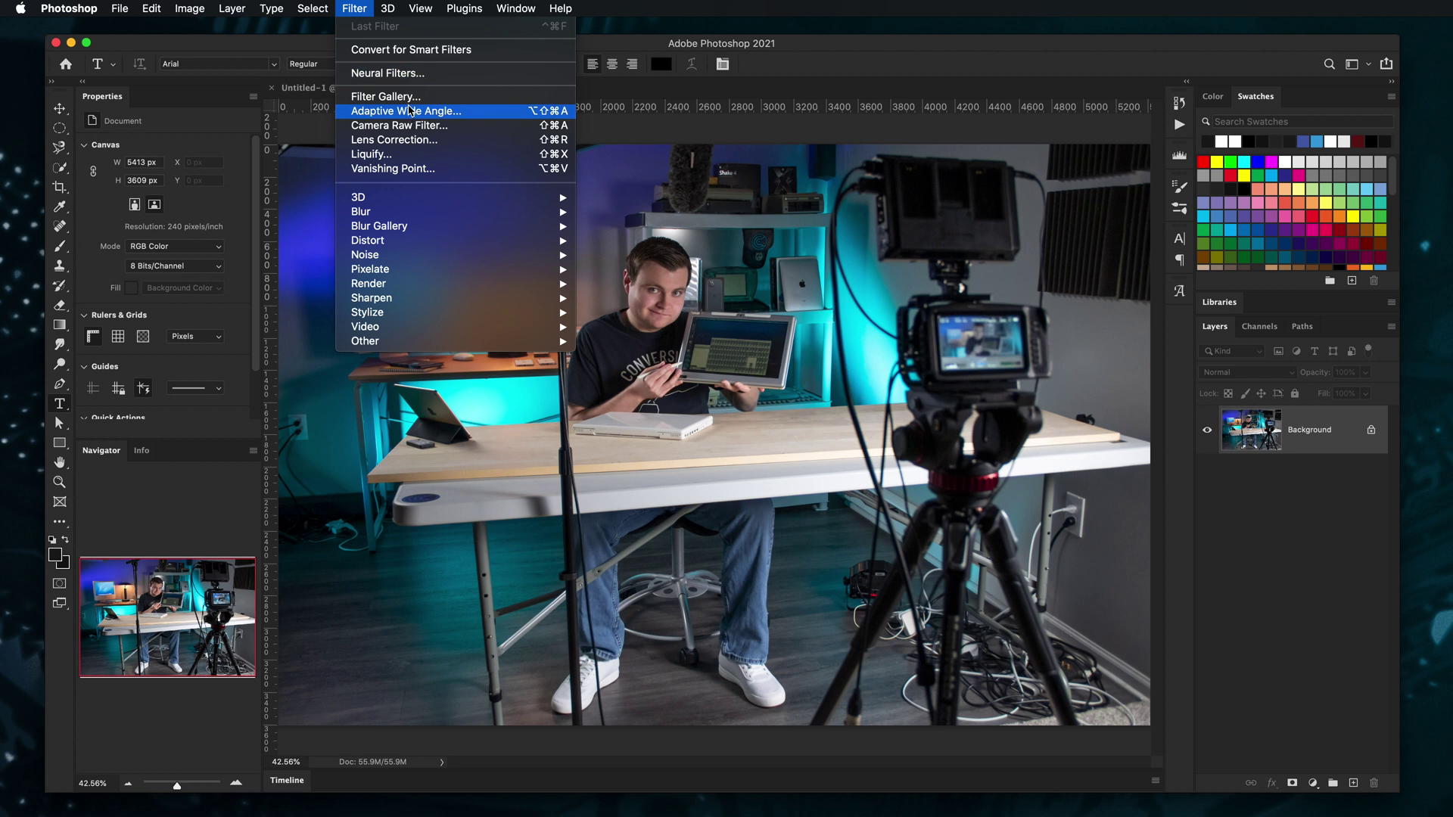
pyautogui.click(466, 74)
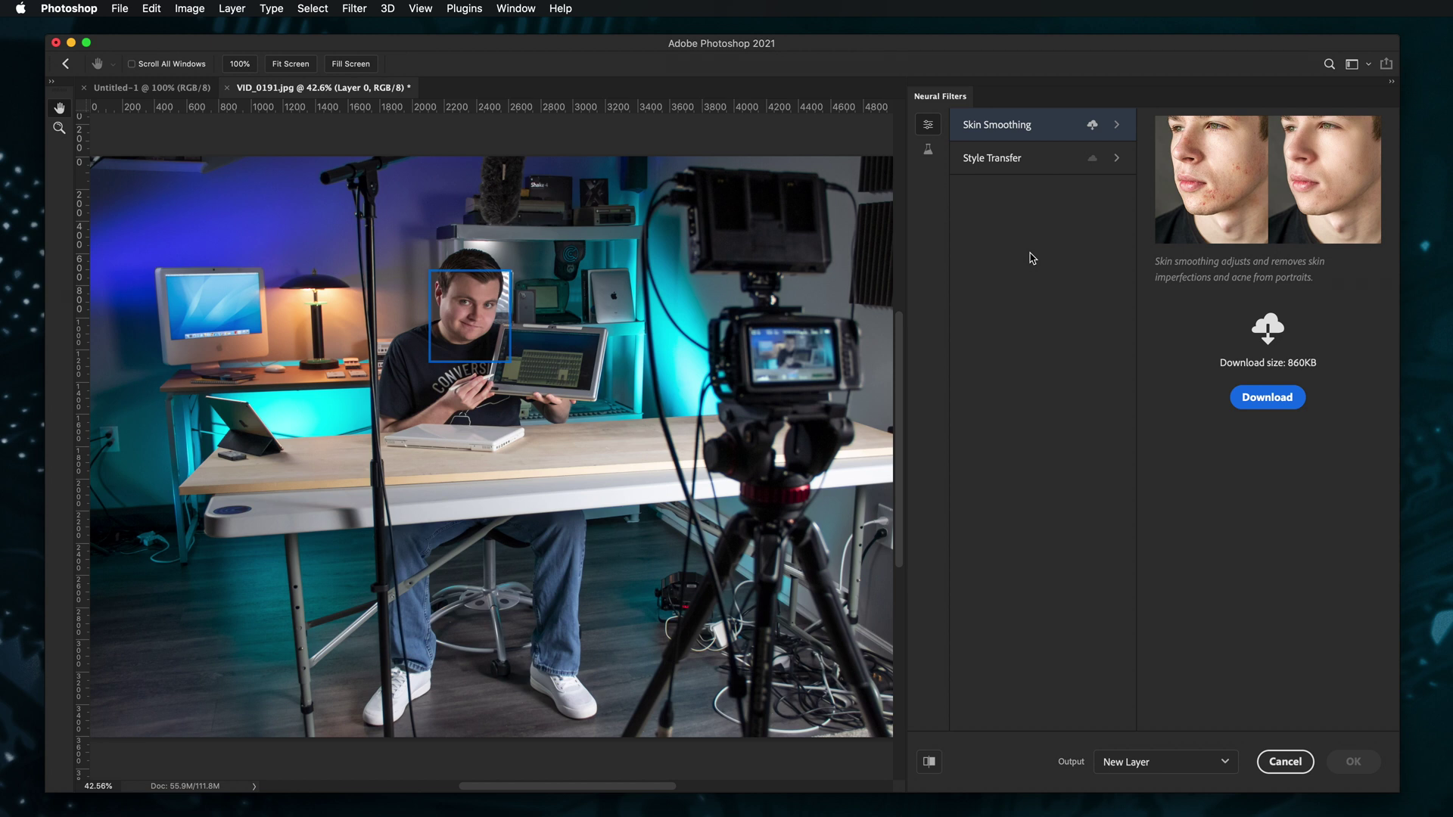
pyautogui.click(928, 149)
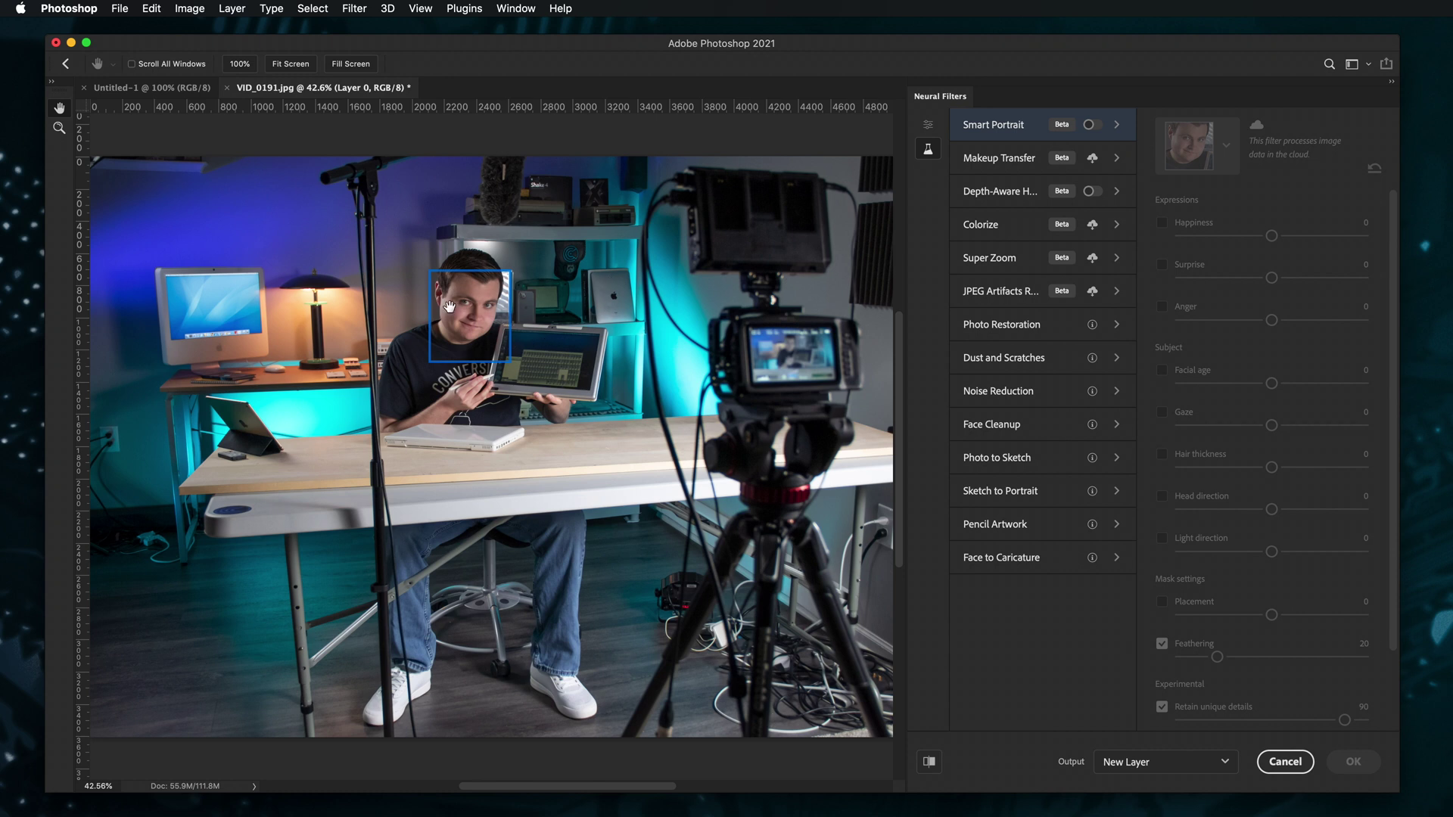
# Step: Enlarge the man's face to 100% in the preview and turn on the Smart Portrait filter
pyautogui.press('super+equal')
pyautogui.press('super+equal')
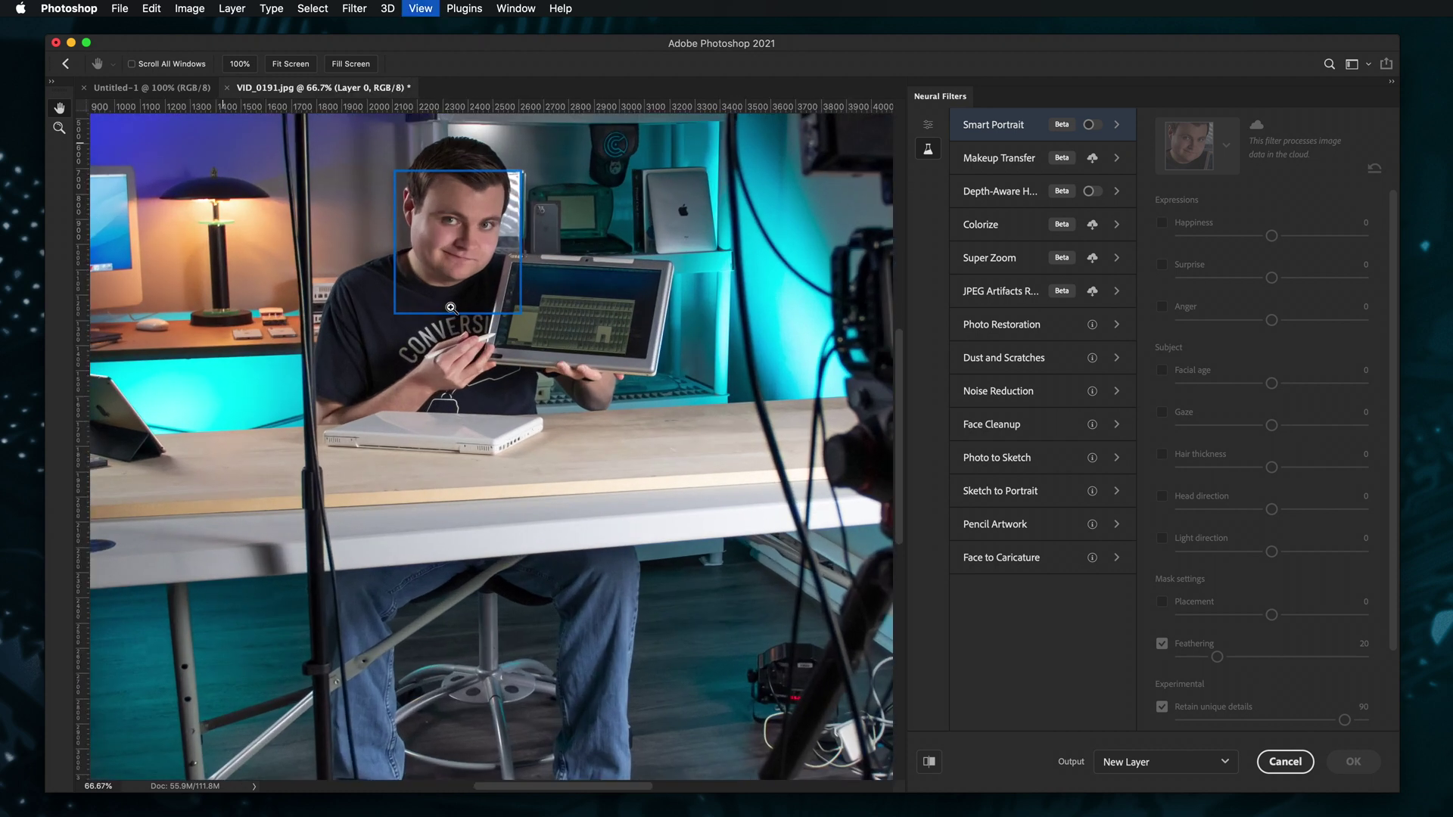
pyautogui.press('super+equal')
pyautogui.scroll(10, 451, 308)
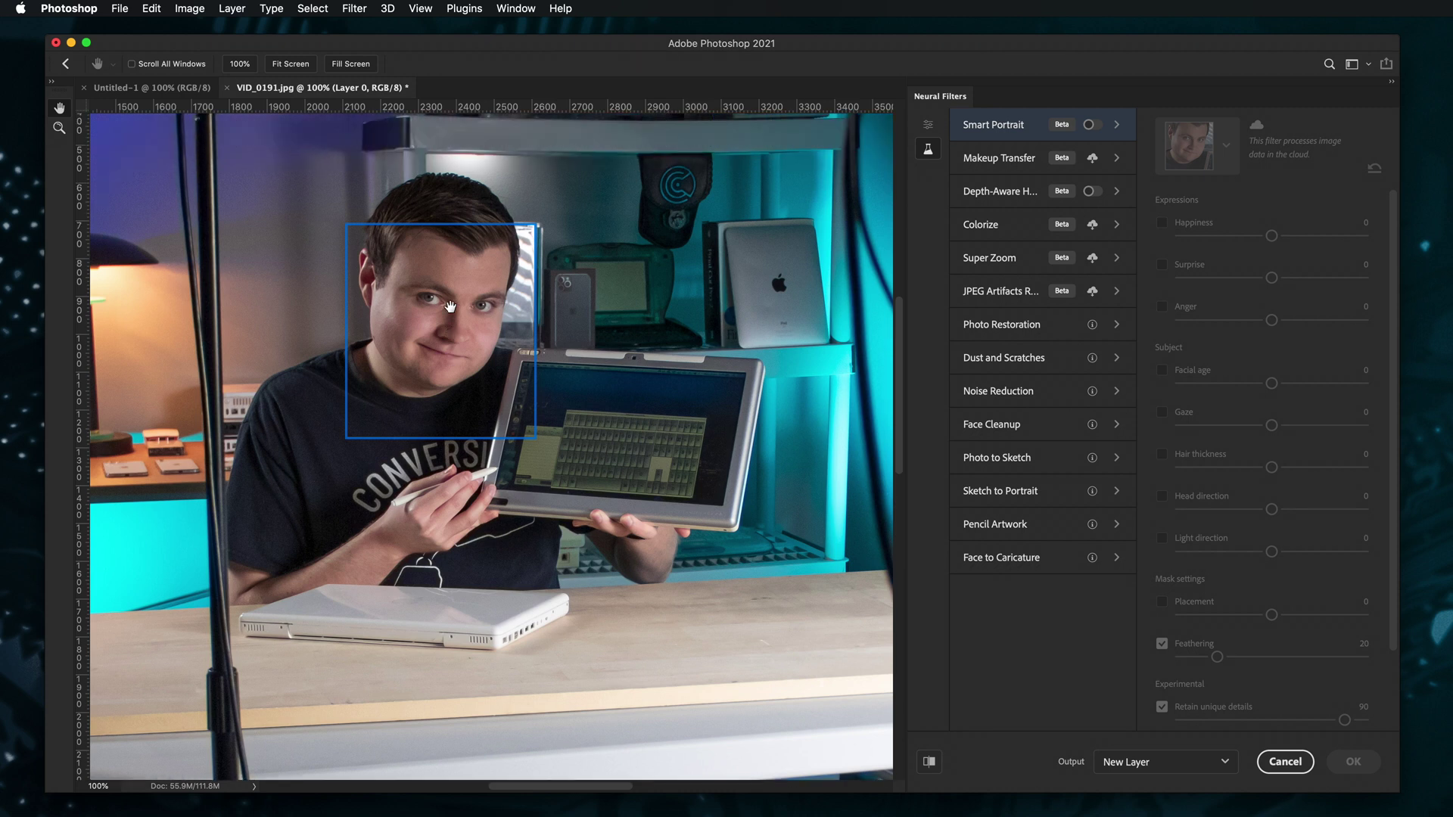
pyautogui.hscroll(-2, 450, 306)
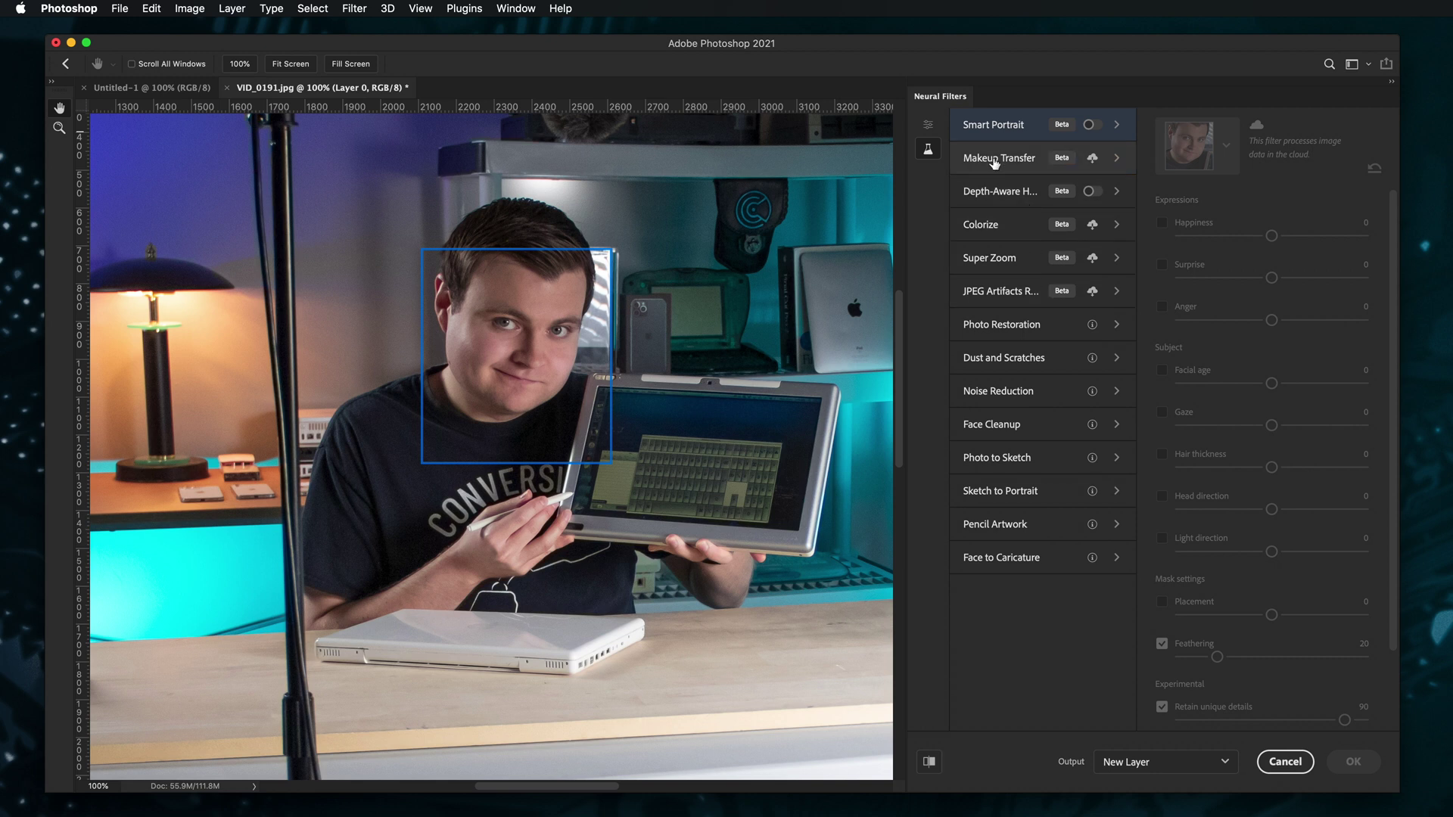
pyautogui.click(1091, 125)
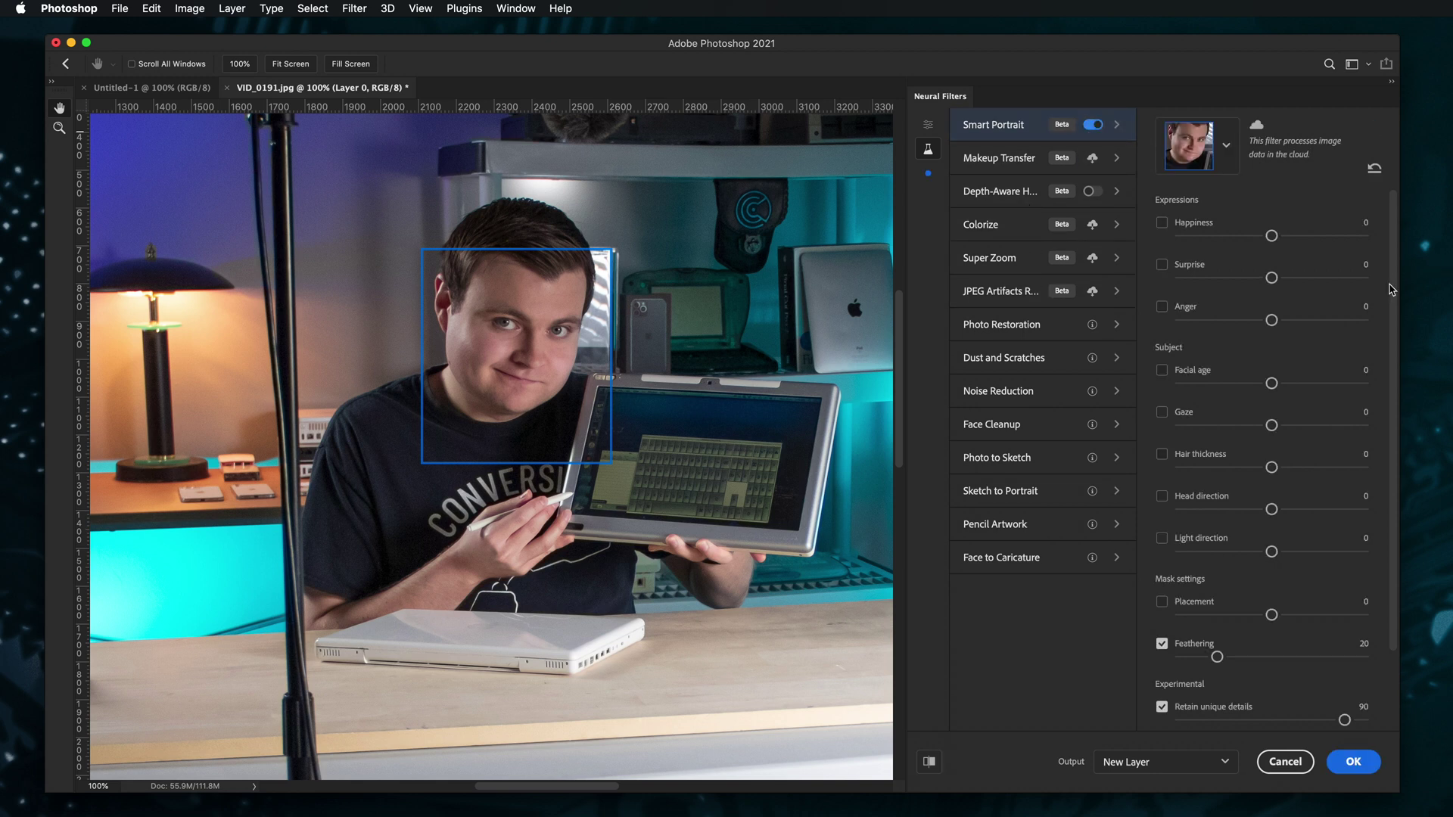
# Step: Enable Light direction, and try a Head direction of 39 before disabling Head direction
pyautogui.scroll(-3, 1203, 643)
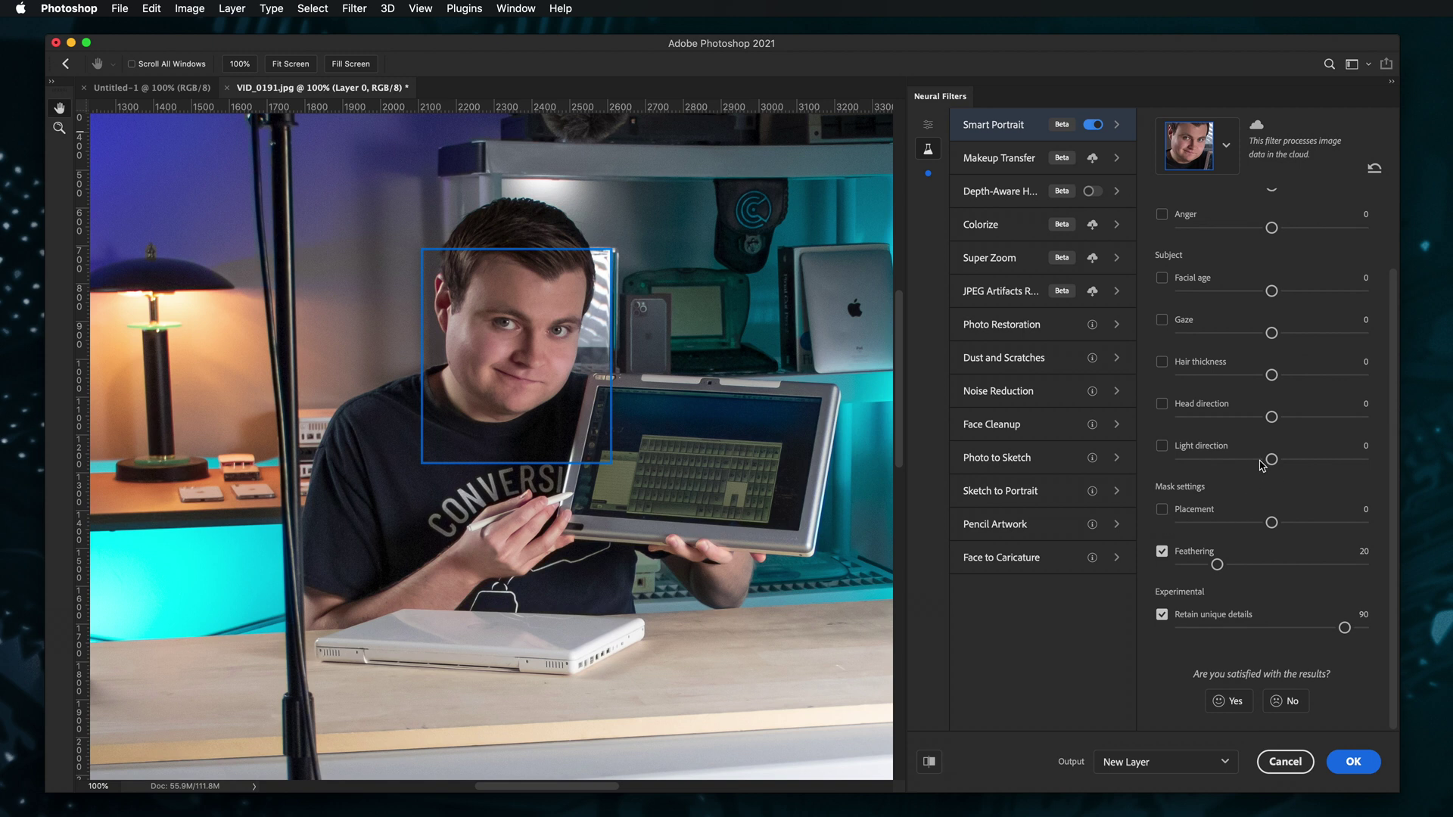
pyautogui.click(1168, 448)
pyautogui.click(1346, 418)
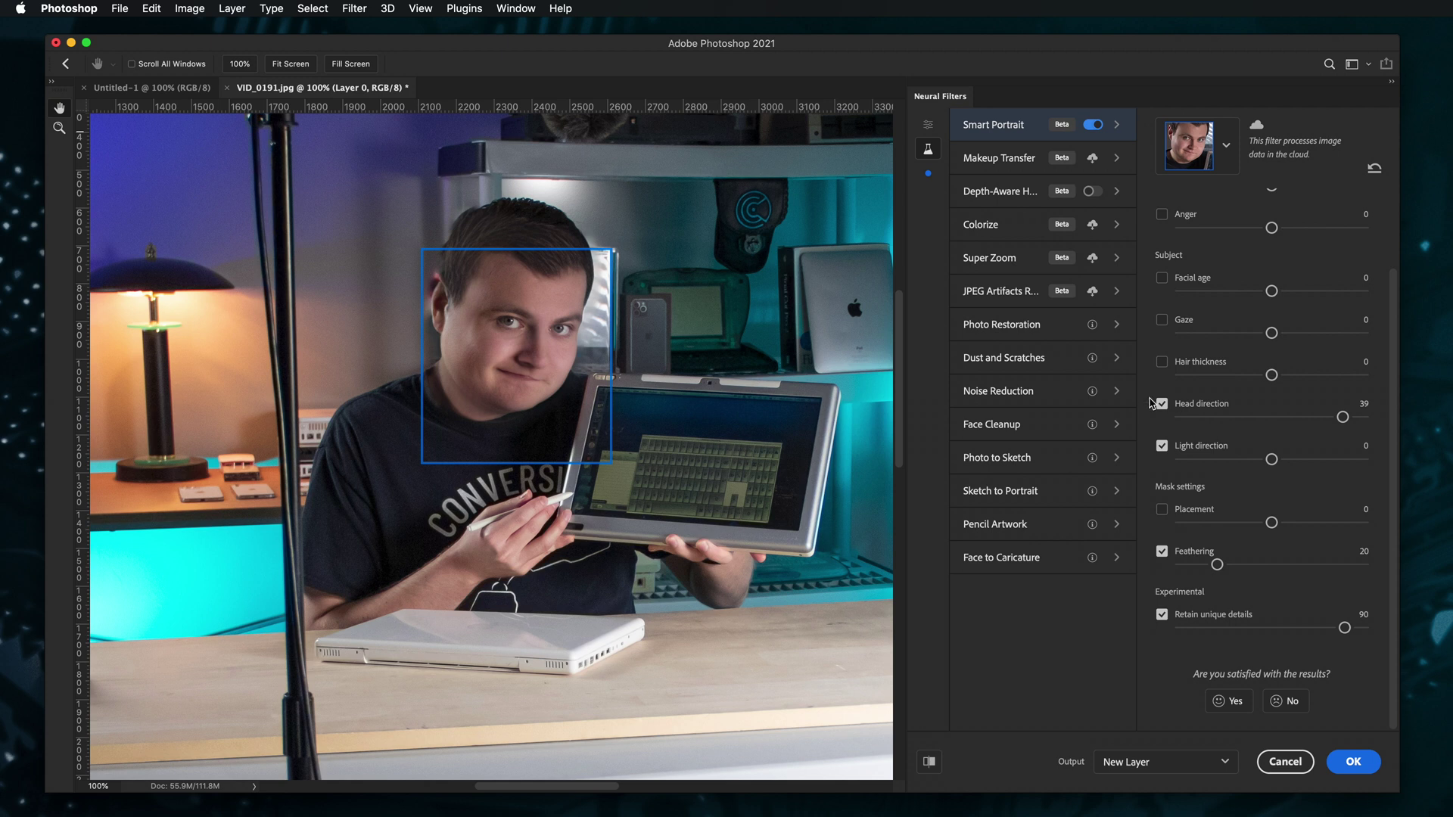
pyautogui.click(1162, 405)
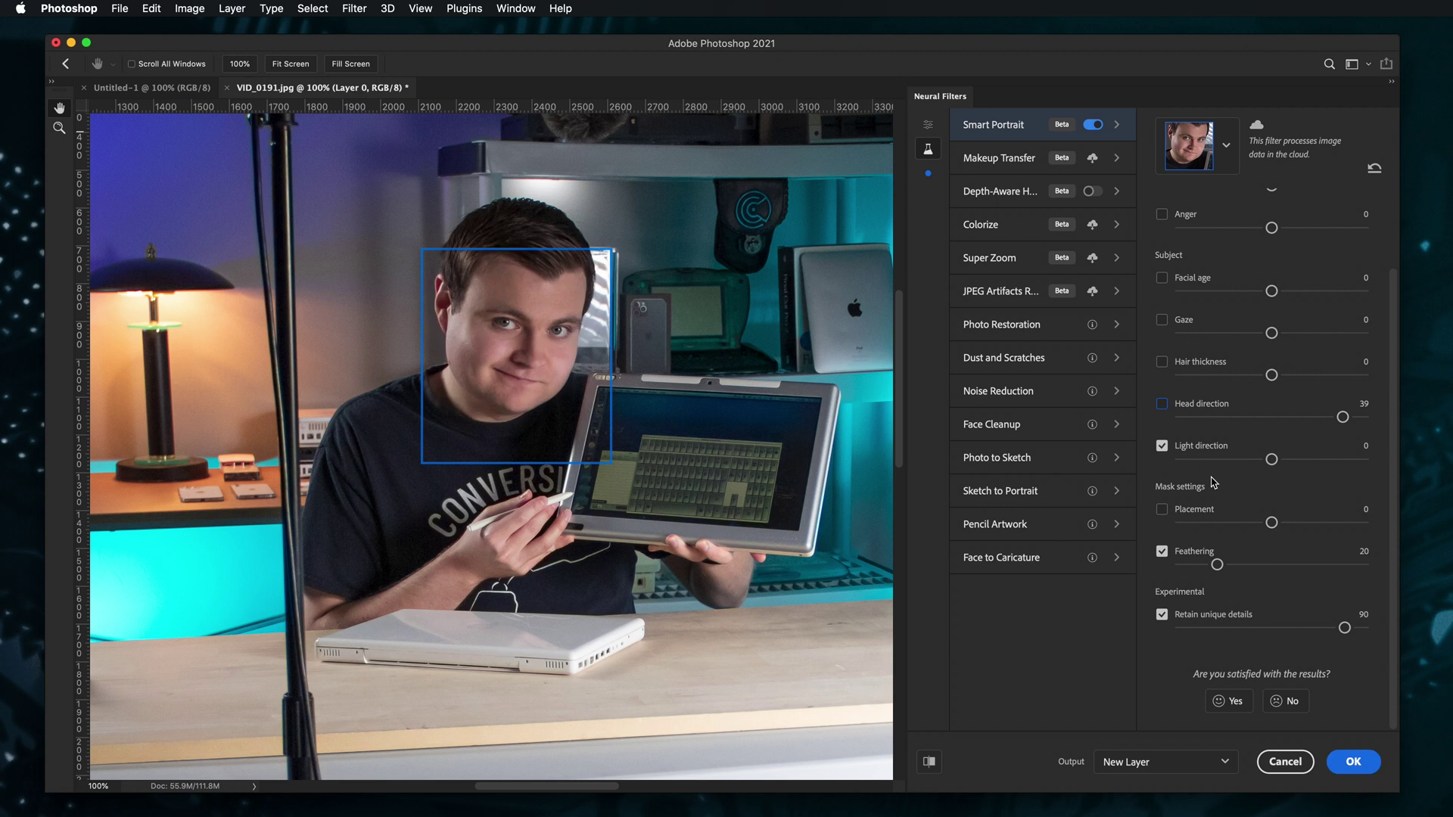
# Step: Try Light direction at 39 and at -47, and disable that adjustment
pyautogui.click(1347, 460)
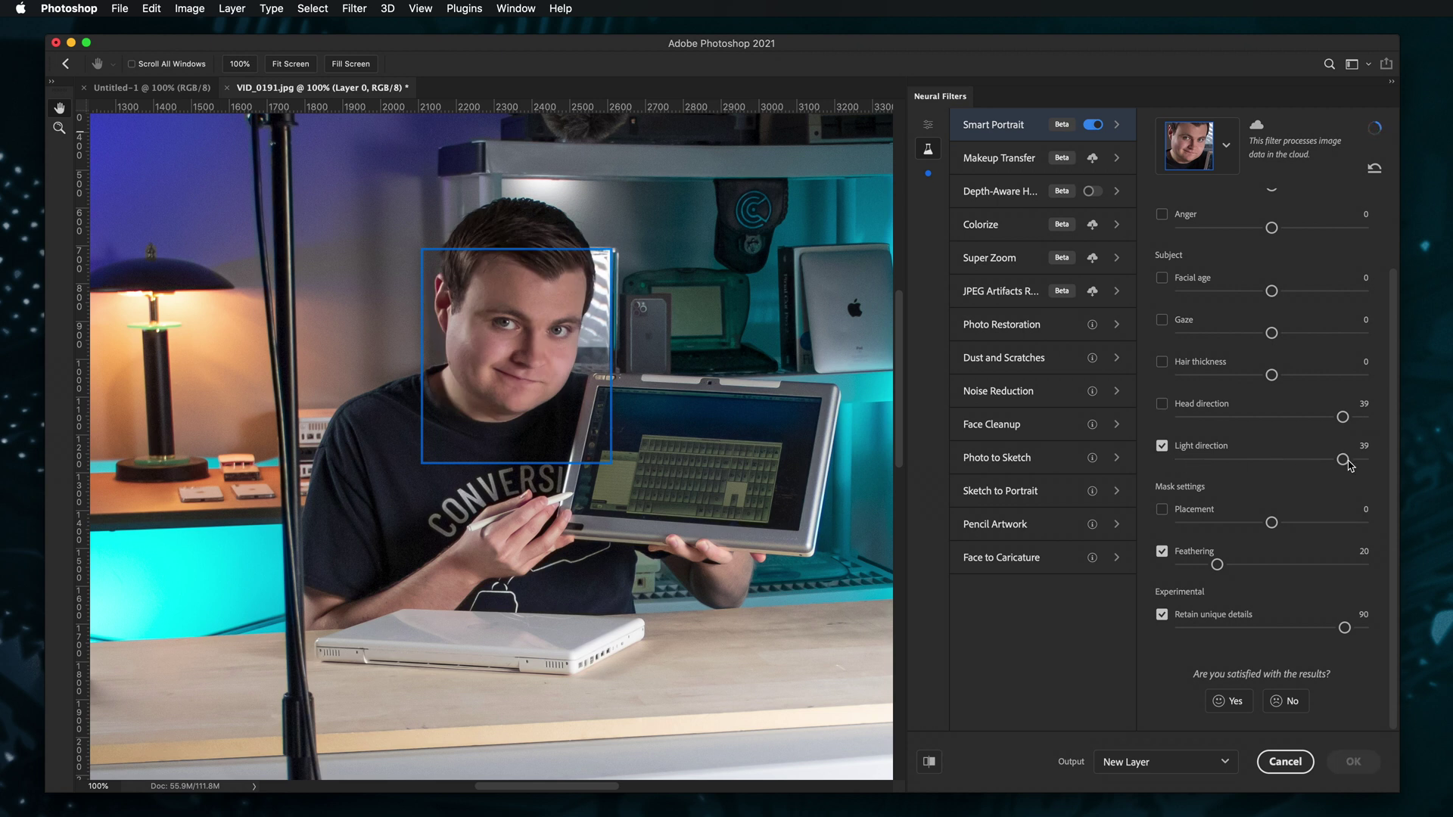
pyautogui.click(1185, 460)
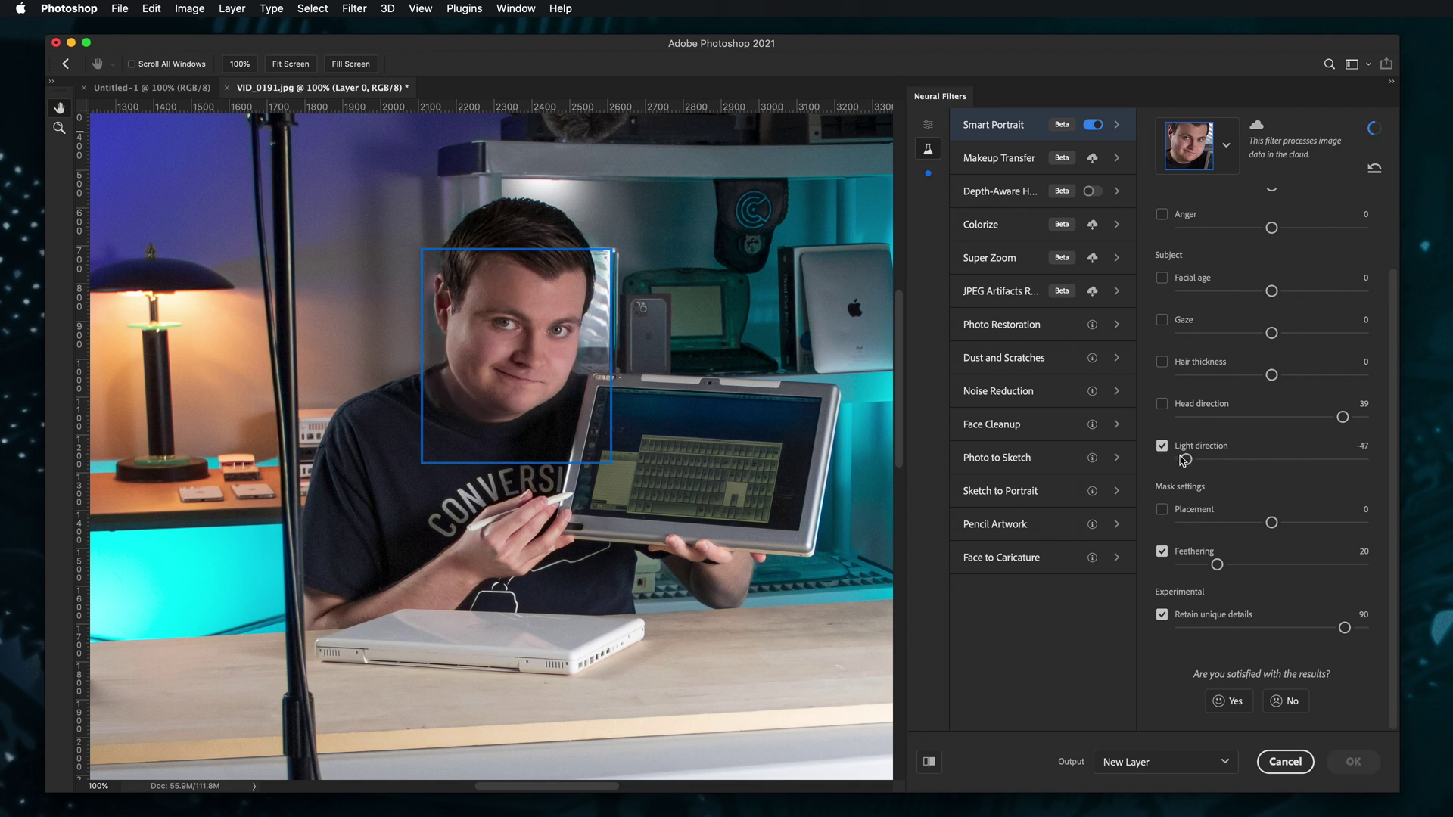
pyautogui.click(1161, 446)
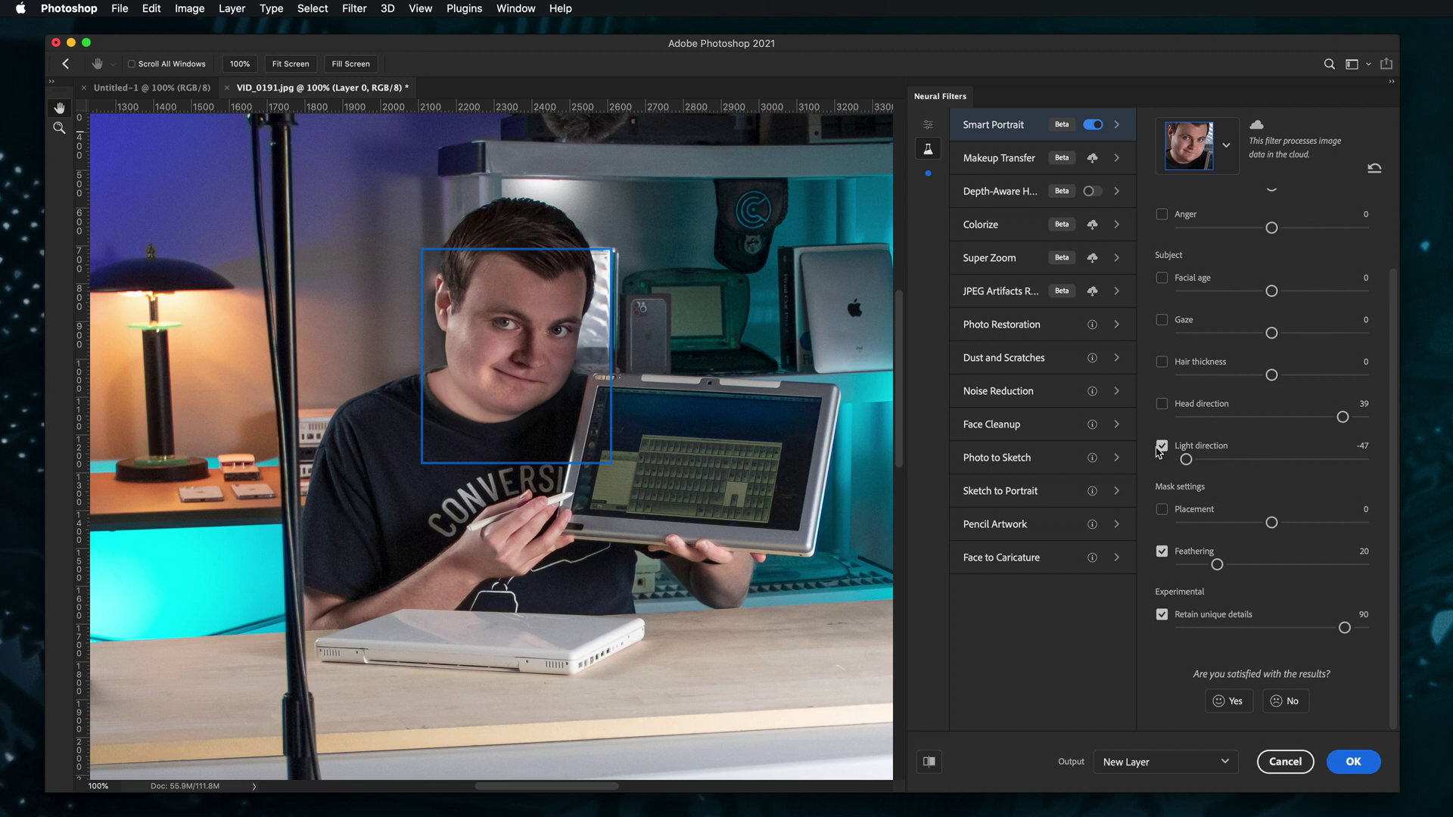
# Step: Enable Head direction, try it at -44 and at 6, and disable it
pyautogui.click(1162, 404)
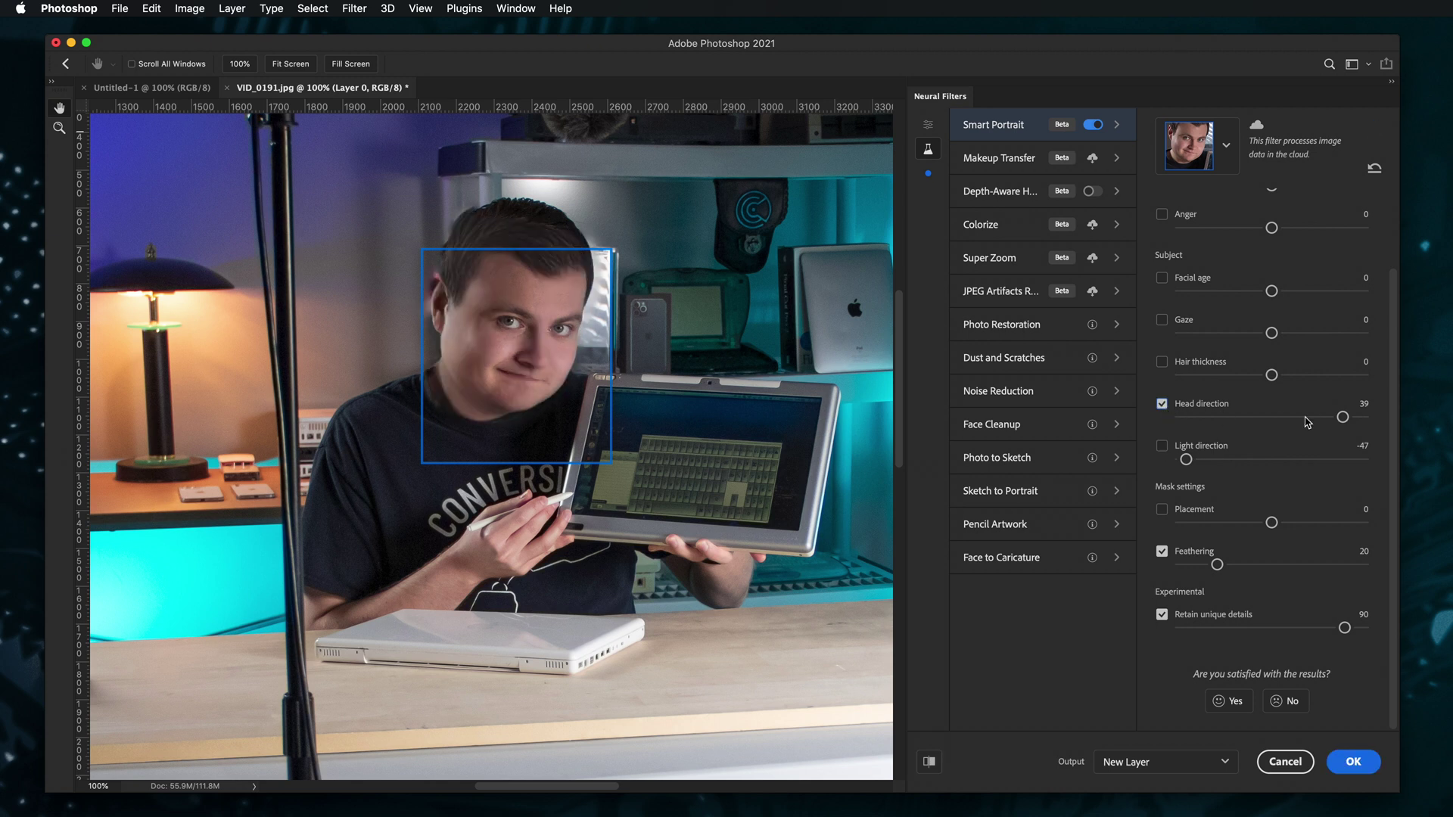
pyautogui.click(1186, 419)
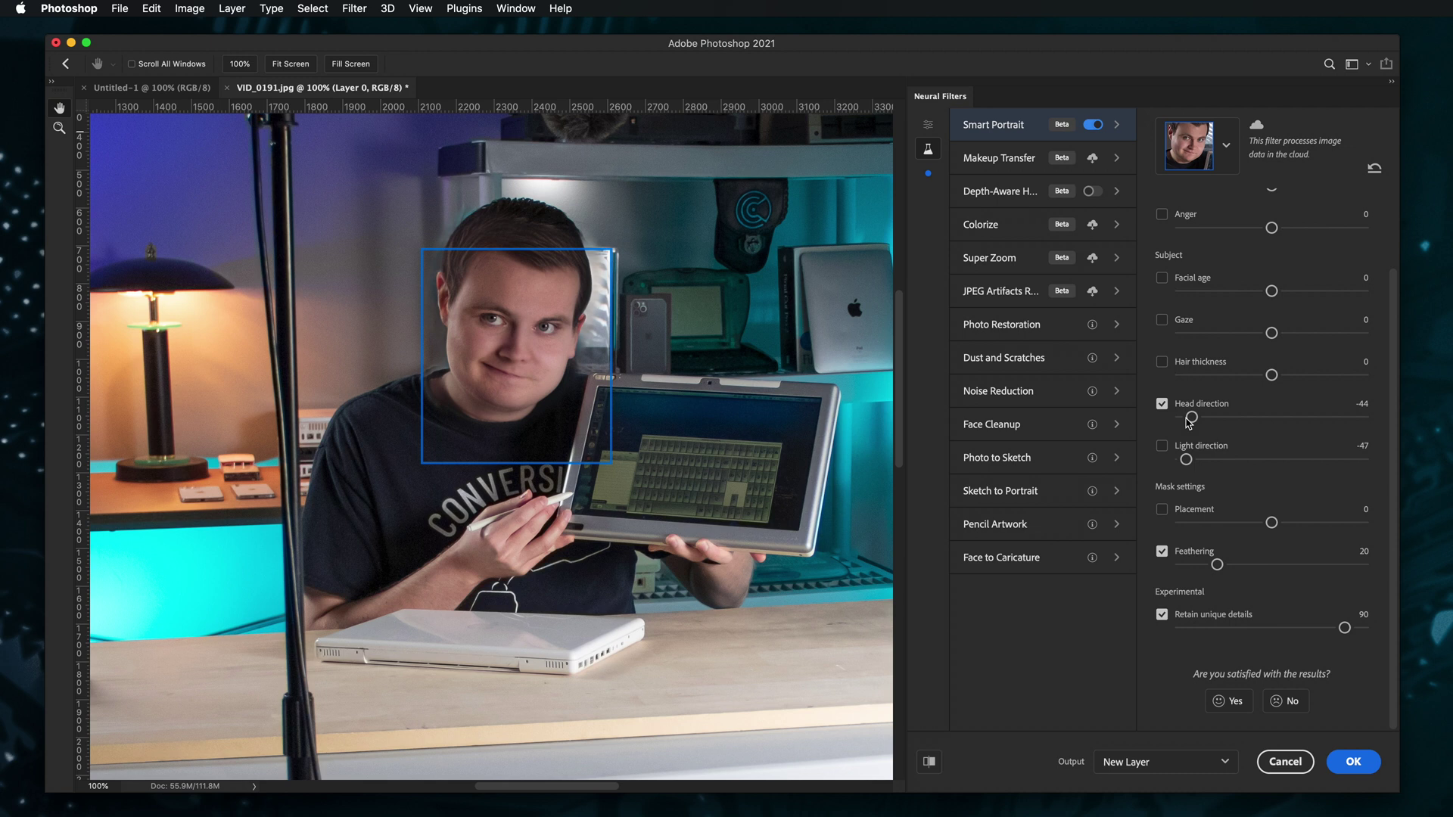
pyautogui.moveTo(1191, 418); pyautogui.dragTo(1284, 419)
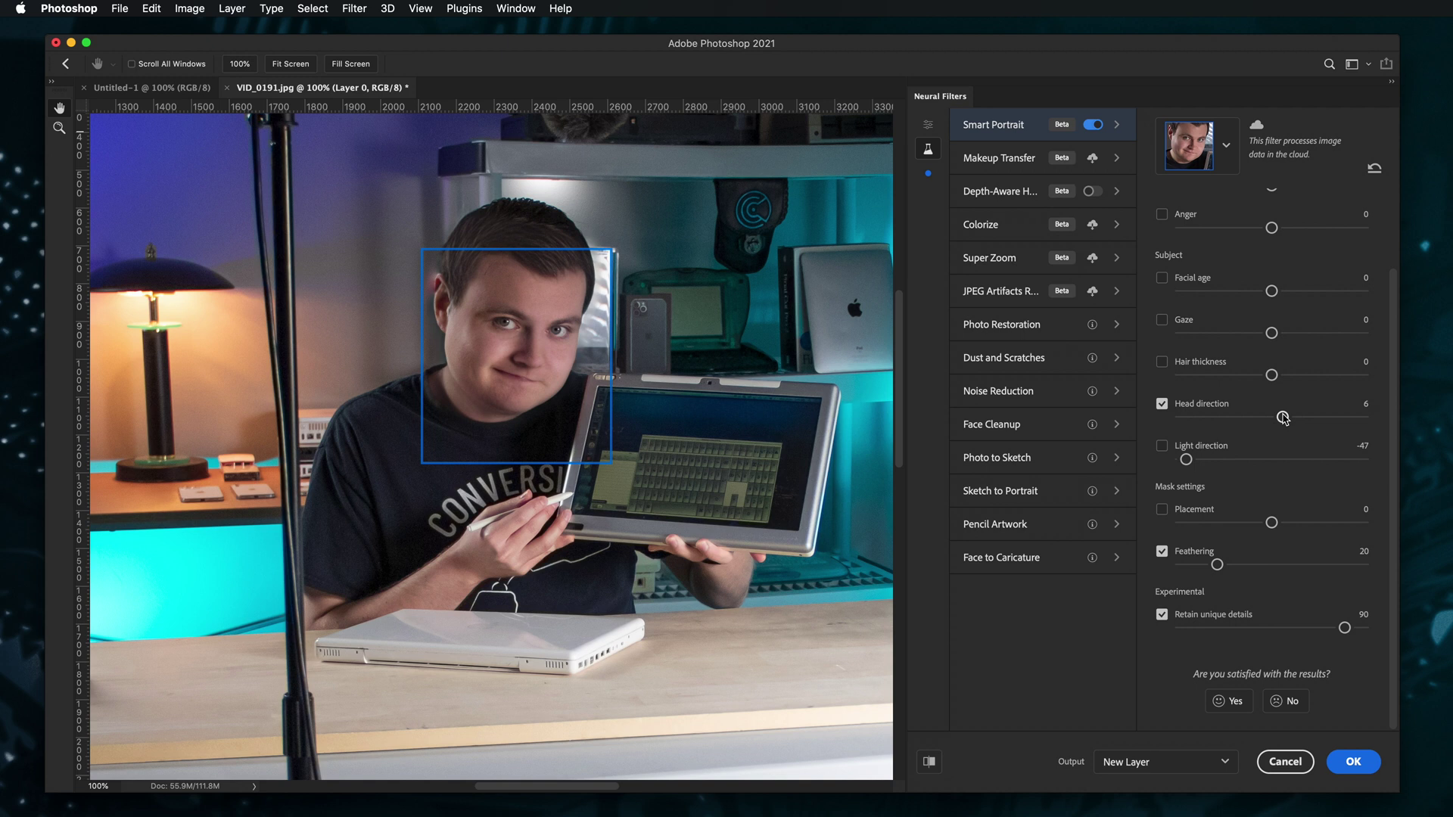
pyautogui.click(1161, 403)
# Step: Enable Hair thickness, try it at -49, and set it to 48
pyautogui.click(1161, 362)
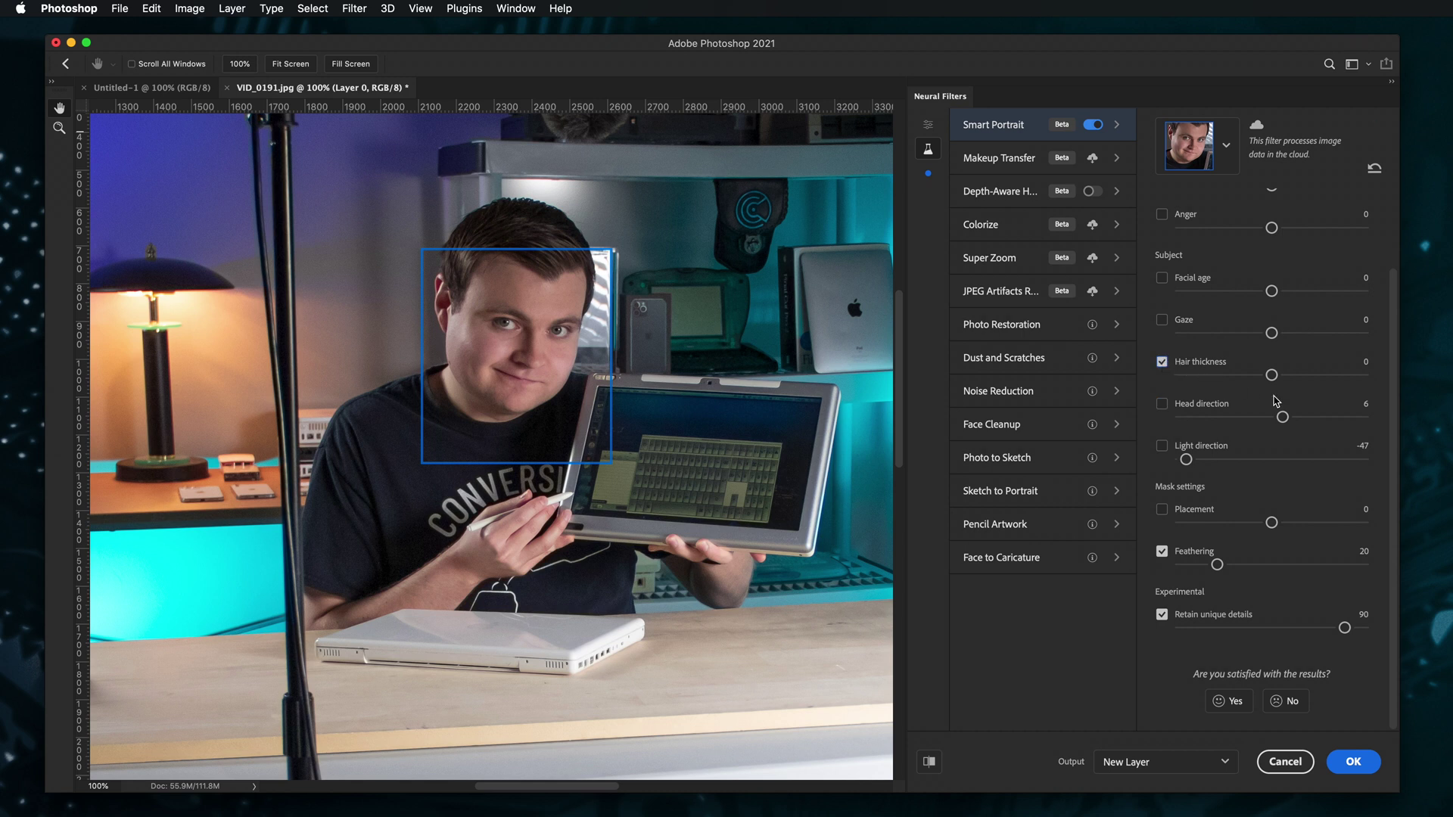
pyautogui.click(1178, 375)
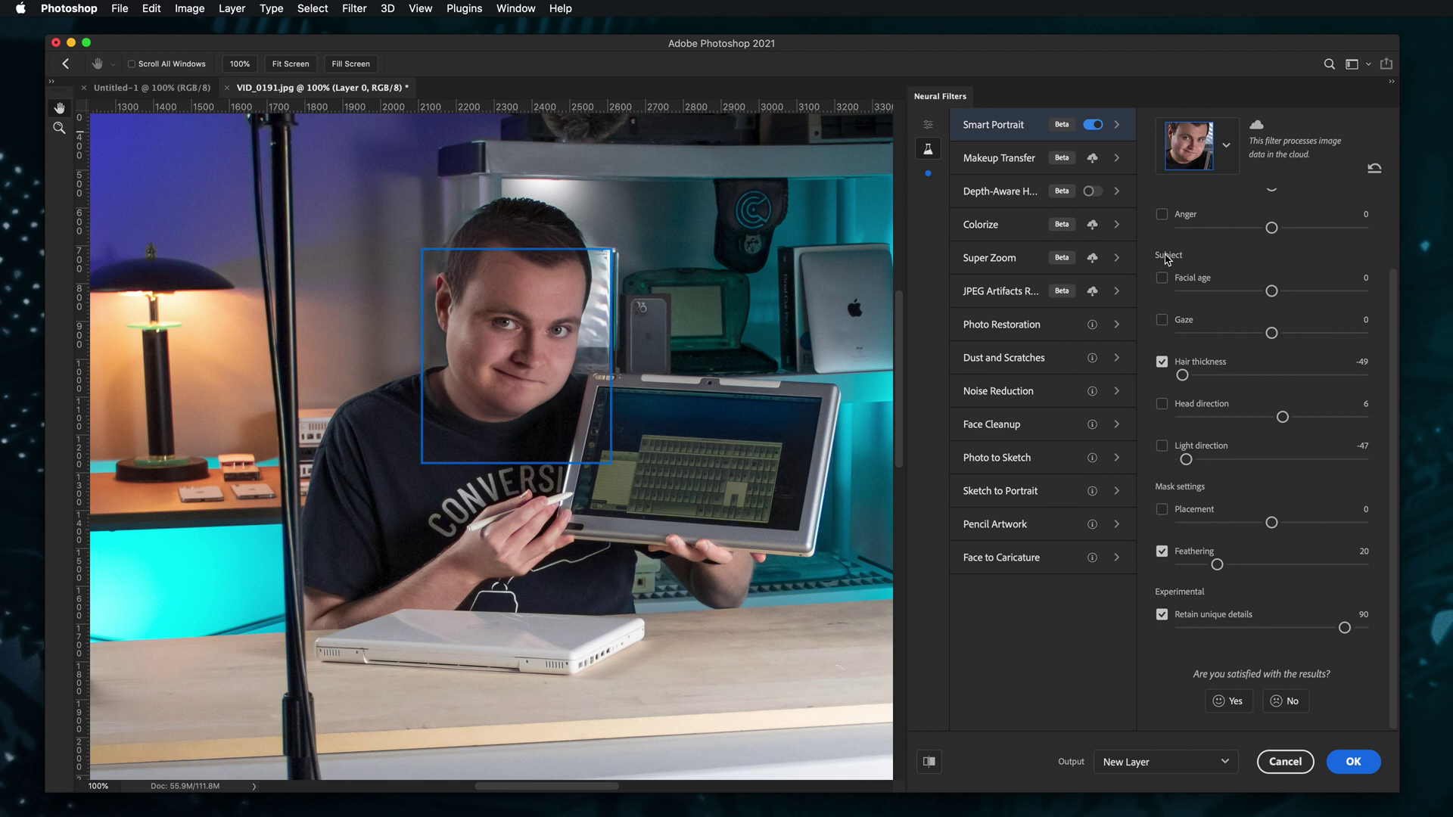
pyautogui.moveTo(540, 245)
pyautogui.mouseDown()
pyautogui.moveTo(541, 231)
pyautogui.moveTo(539, 249)
pyautogui.mouseUp()
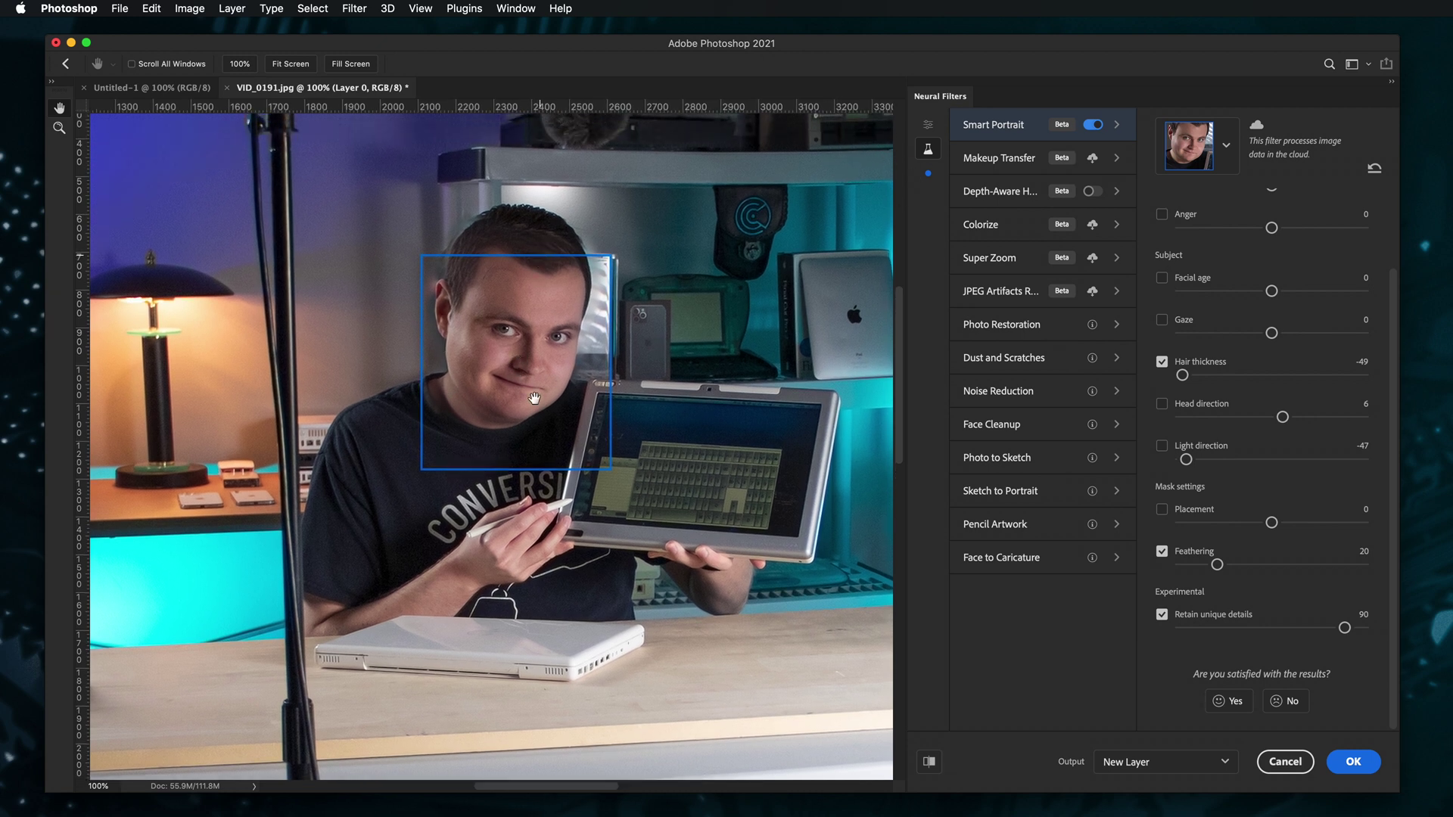
pyautogui.click(1360, 375)
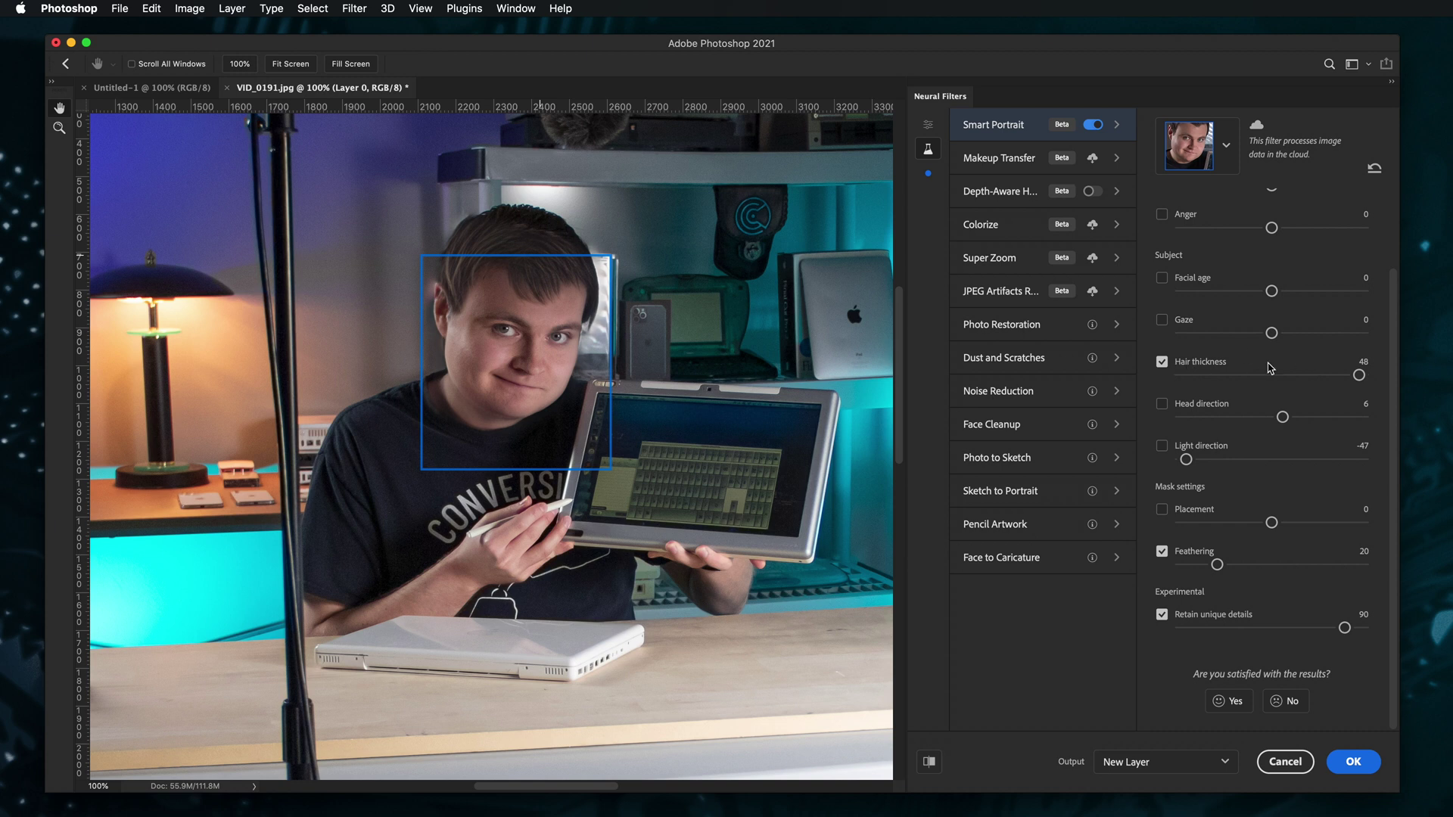
# Step: Switch the Hair thickness adjustment off and on twice to compare the portrait with and without it
pyautogui.click(1163, 364)
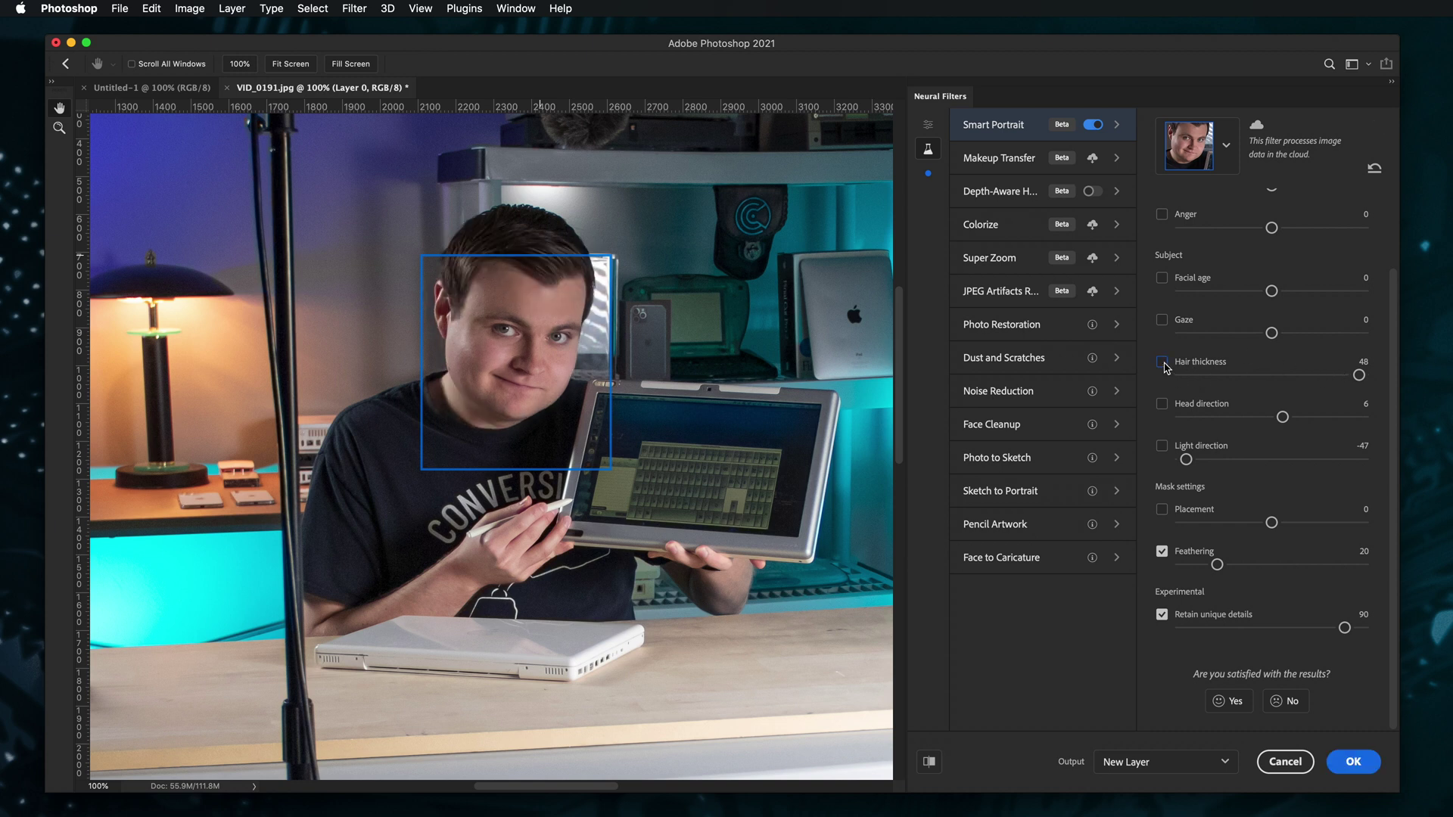
pyautogui.click(1164, 364)
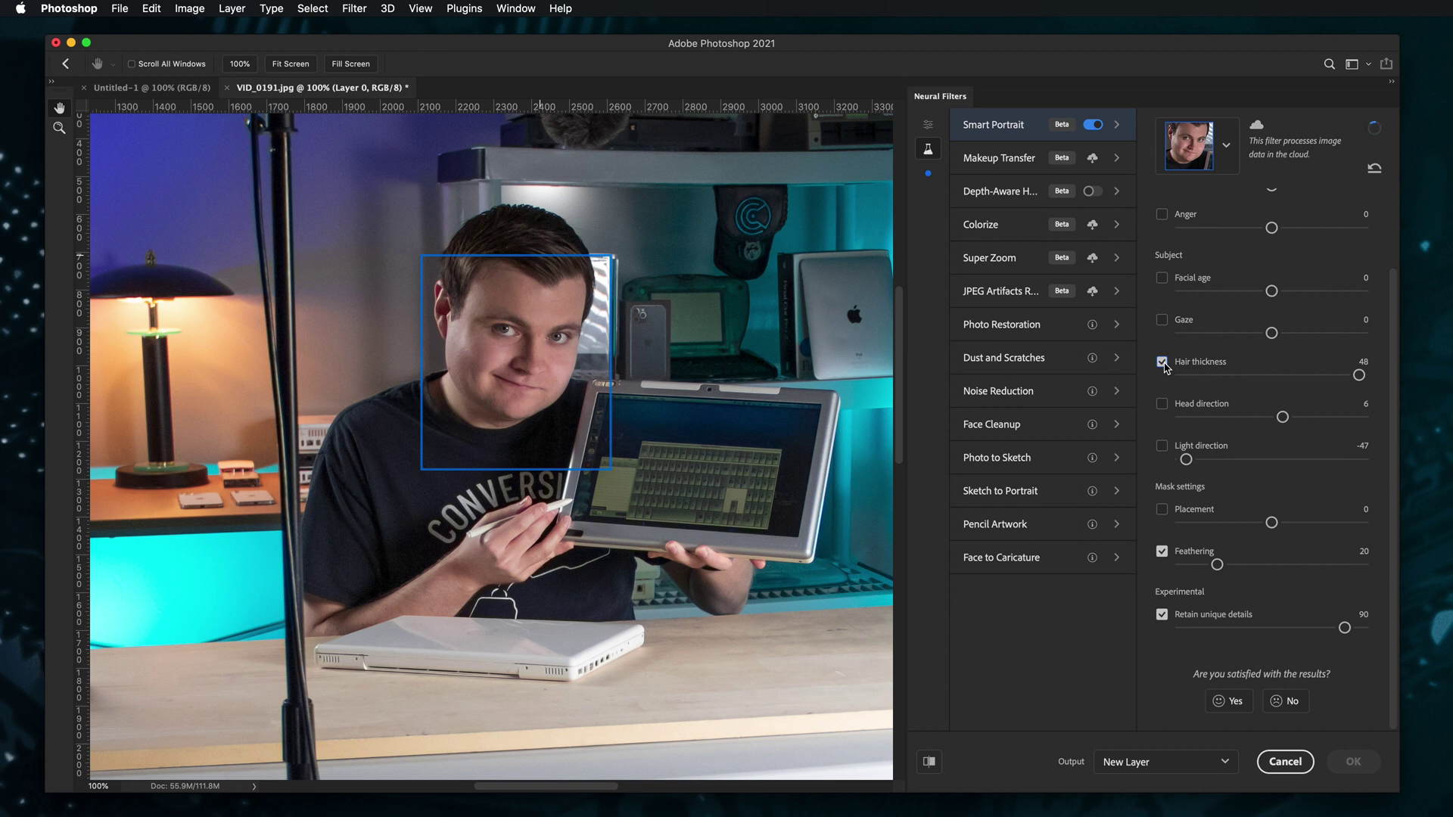
pyautogui.click(1164, 365)
pyautogui.click(1164, 365)
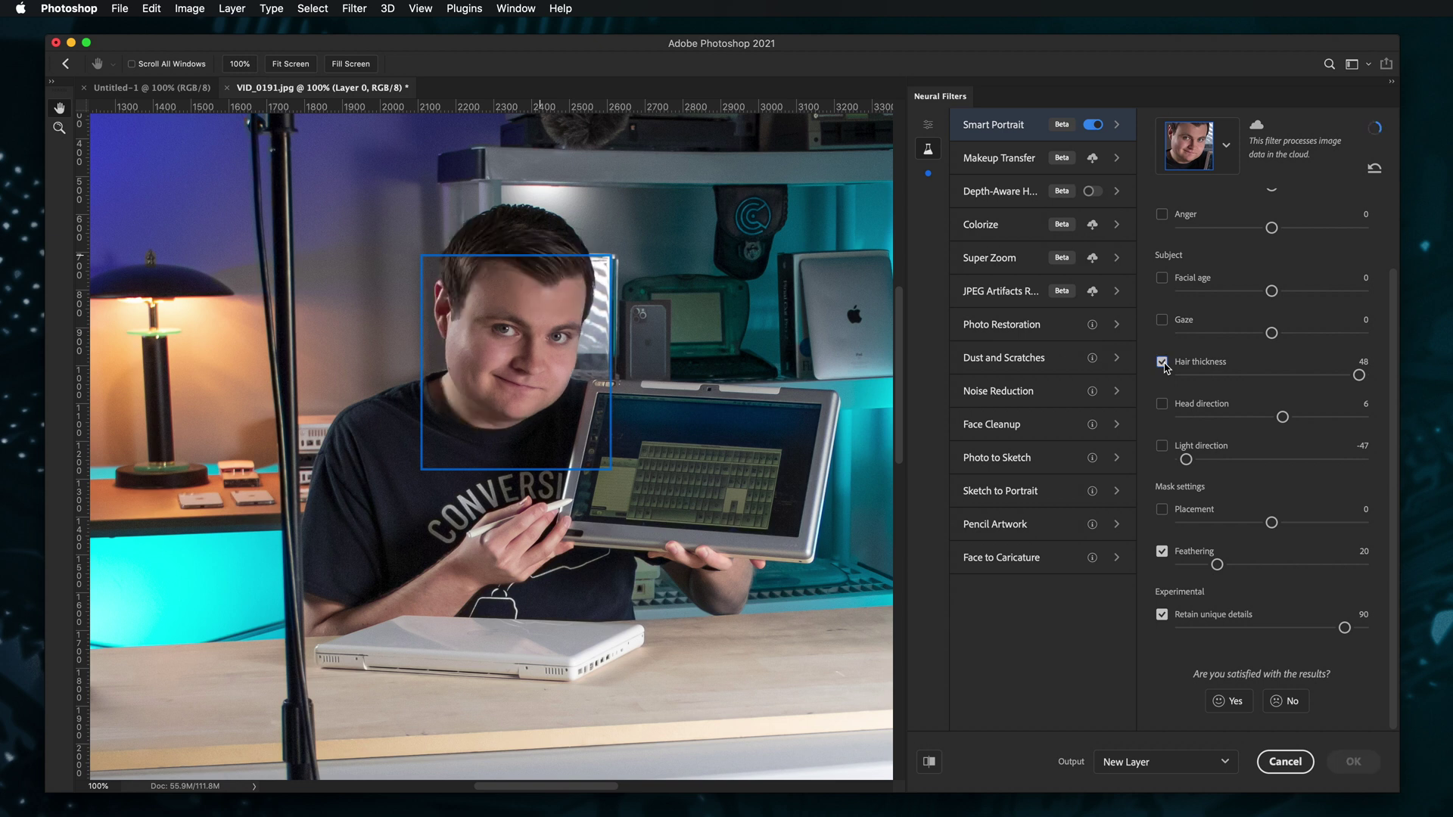
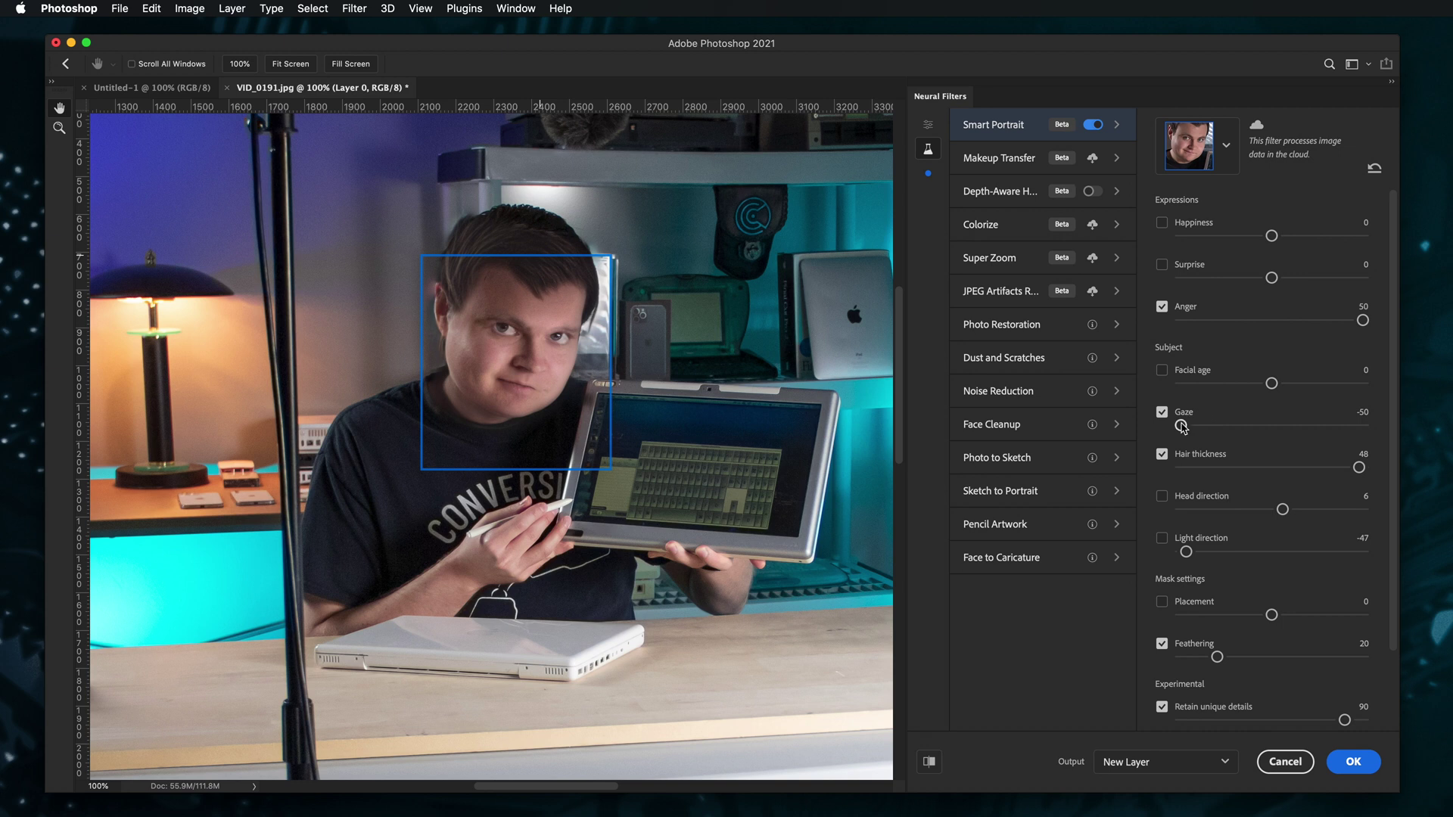
# Step: Disable the Gaze and Anger adjustments of the portrait
pyautogui.click(1162, 412)
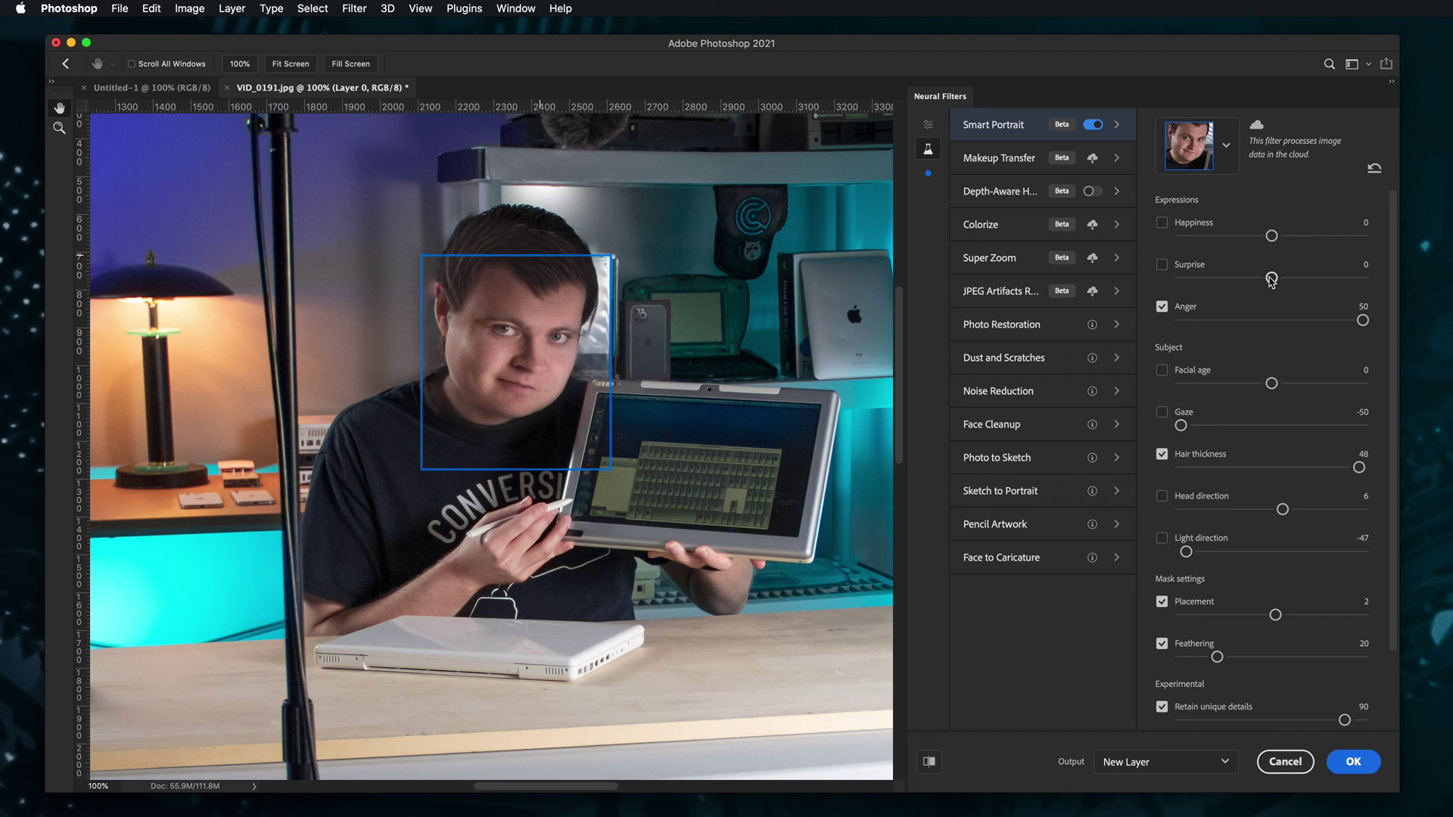
pyautogui.click(1162, 307)
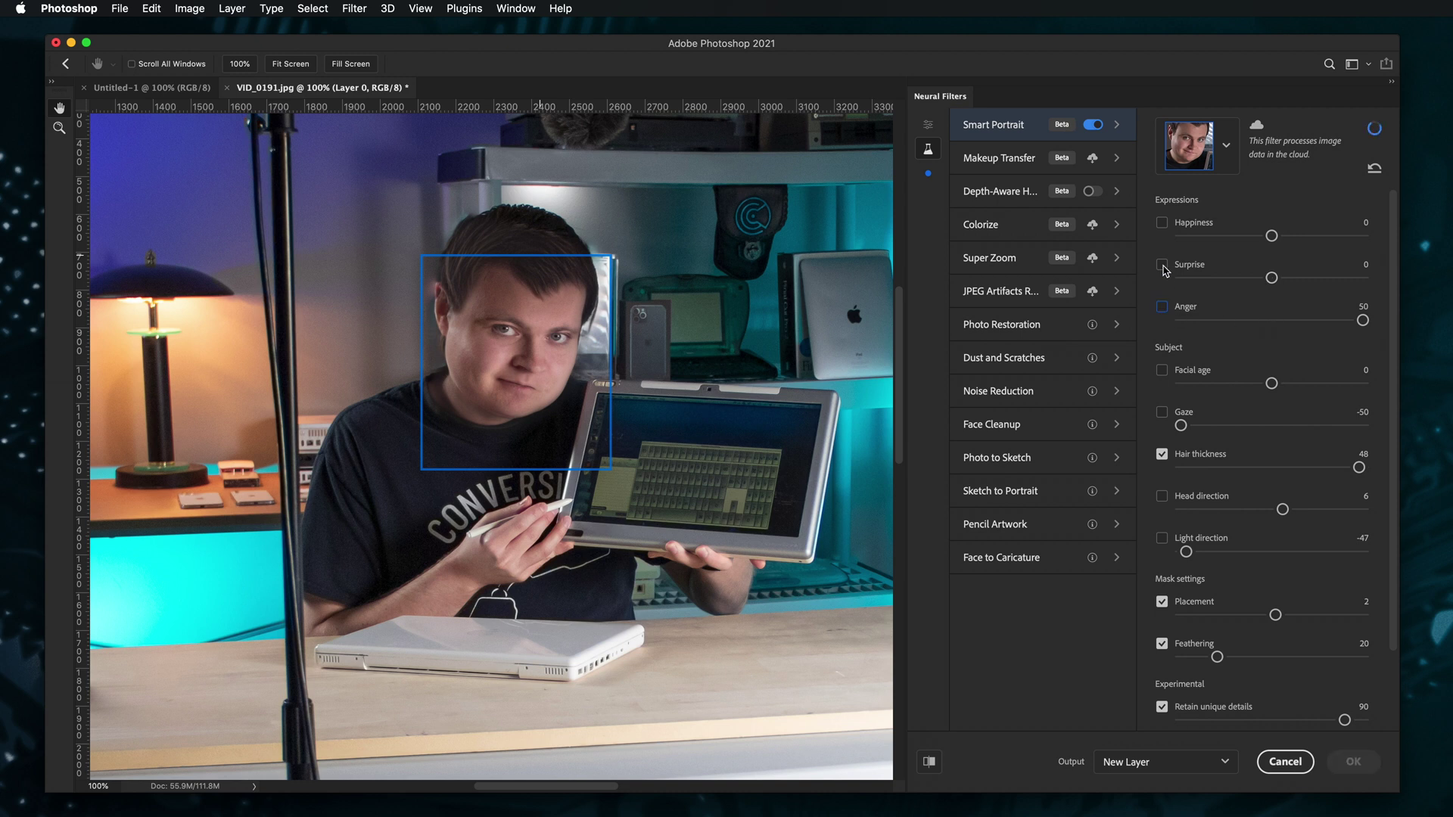
# Step: Try the Surprise expression at 50 on the portrait, and disable it
pyautogui.click(1163, 266)
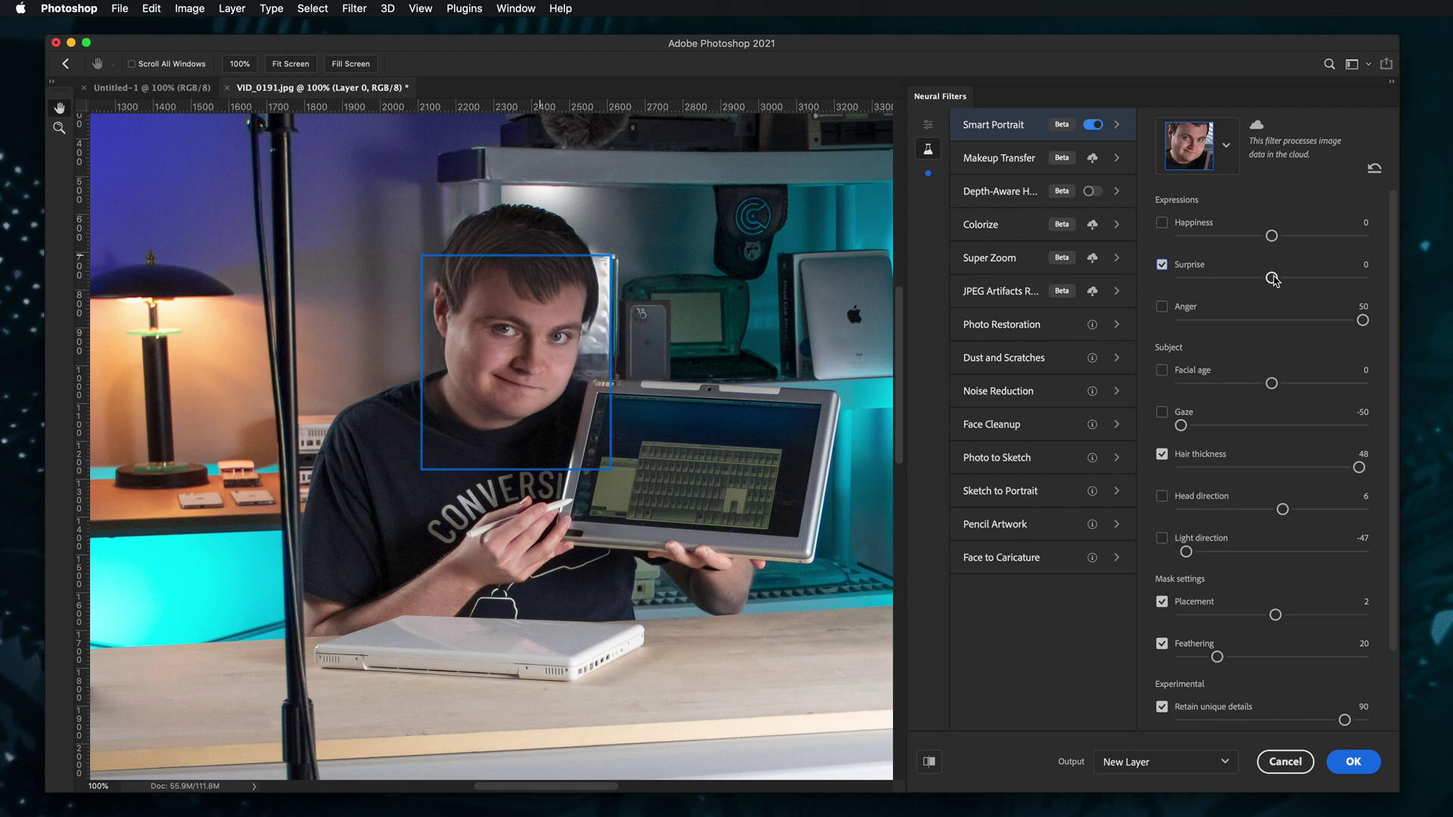
pyautogui.moveTo(1272, 278); pyautogui.dragTo(1362, 278)
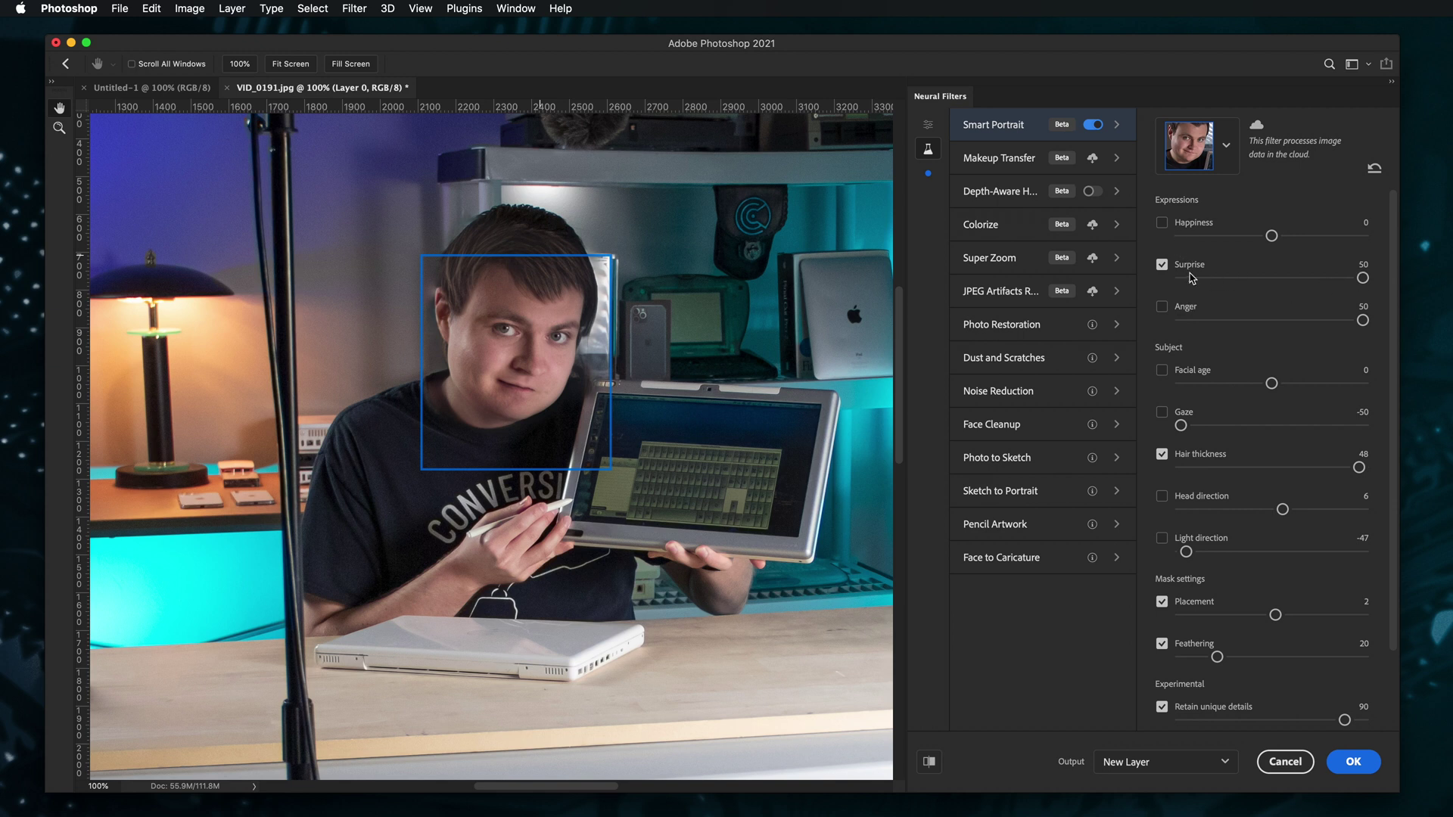
pyautogui.click(1161, 265)
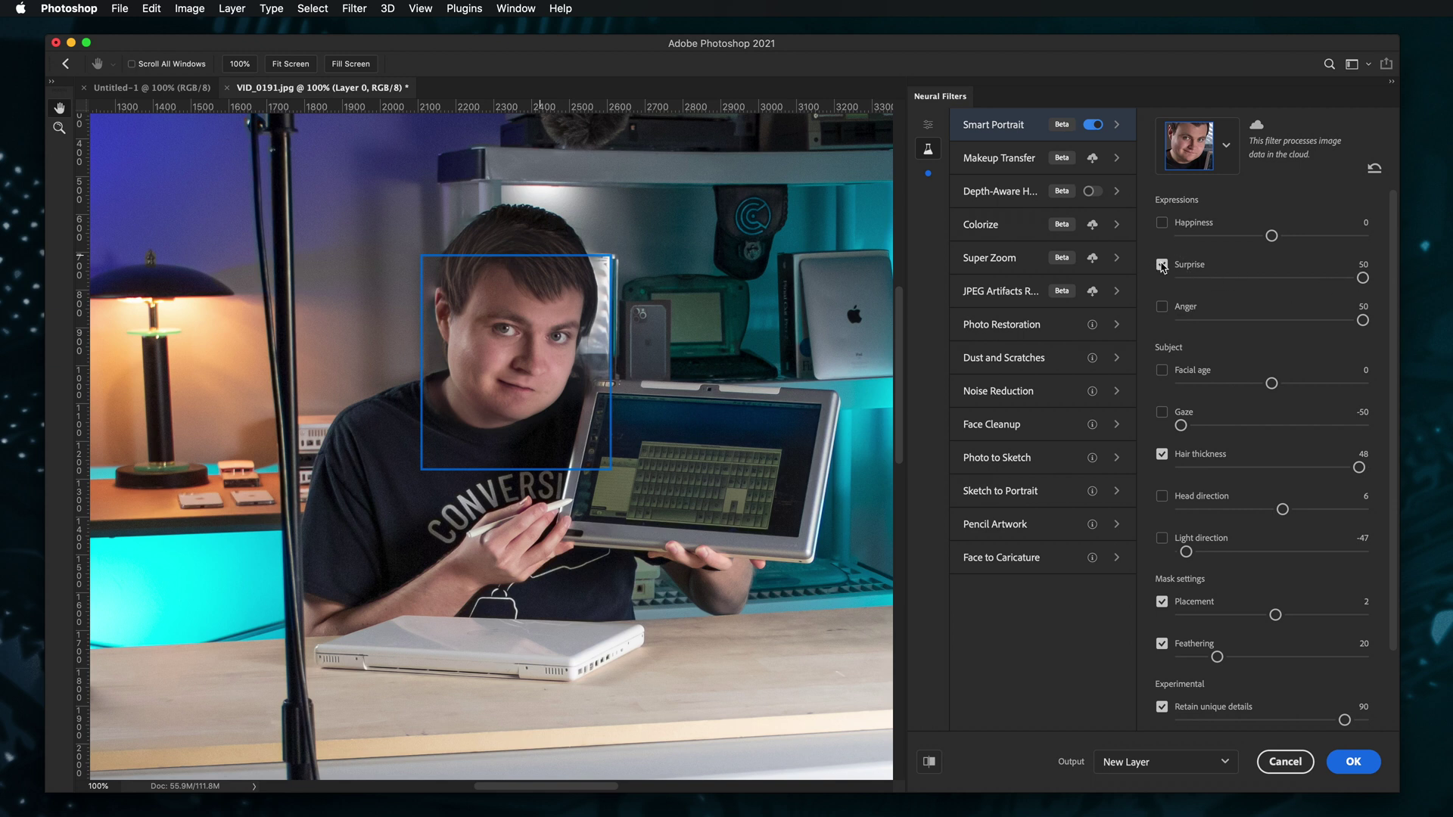
# Step: Enable the Happiness expression and set it to -50
pyautogui.click(1161, 224)
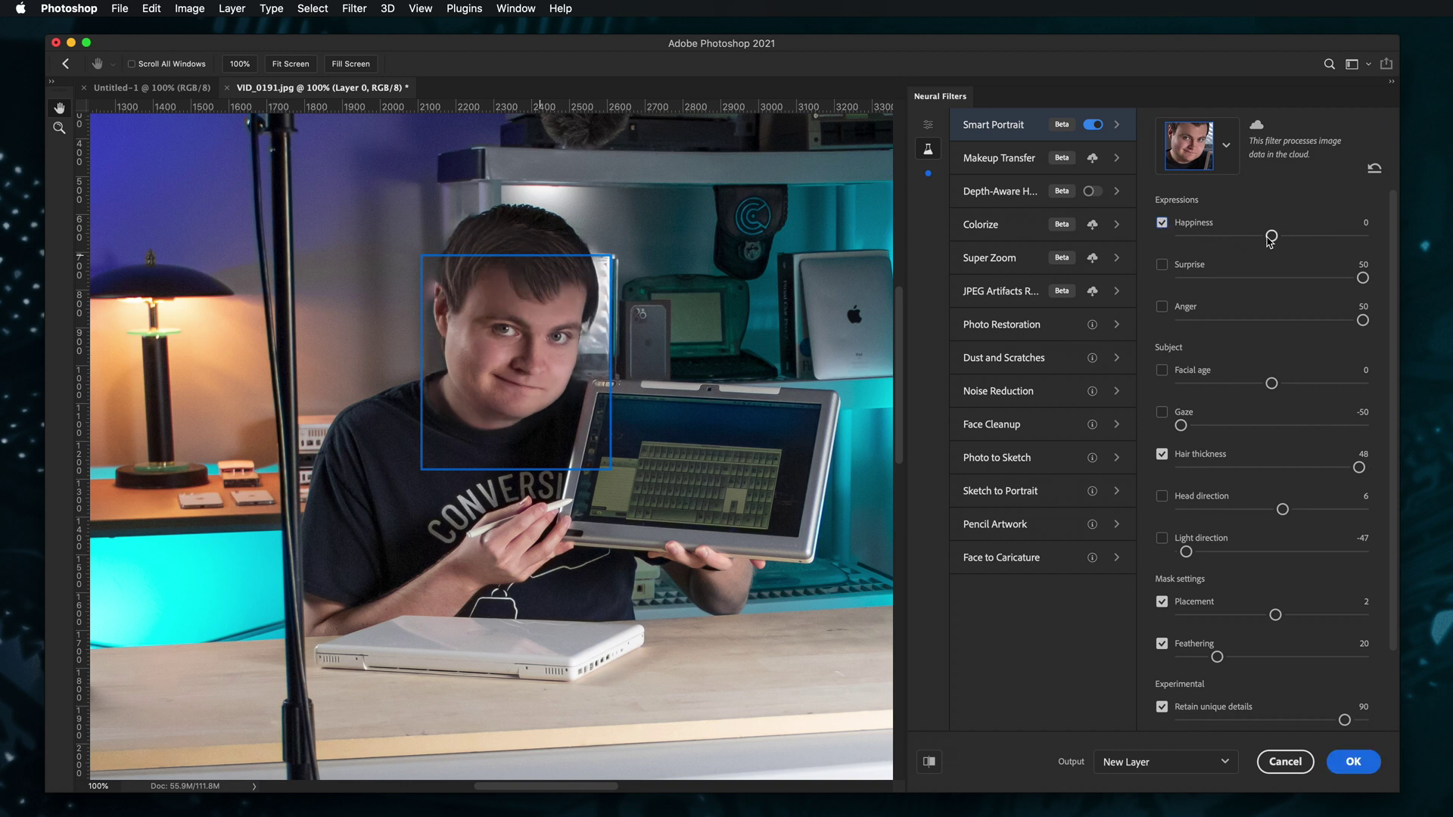
pyautogui.moveTo(1271, 235); pyautogui.dragTo(1177, 239)
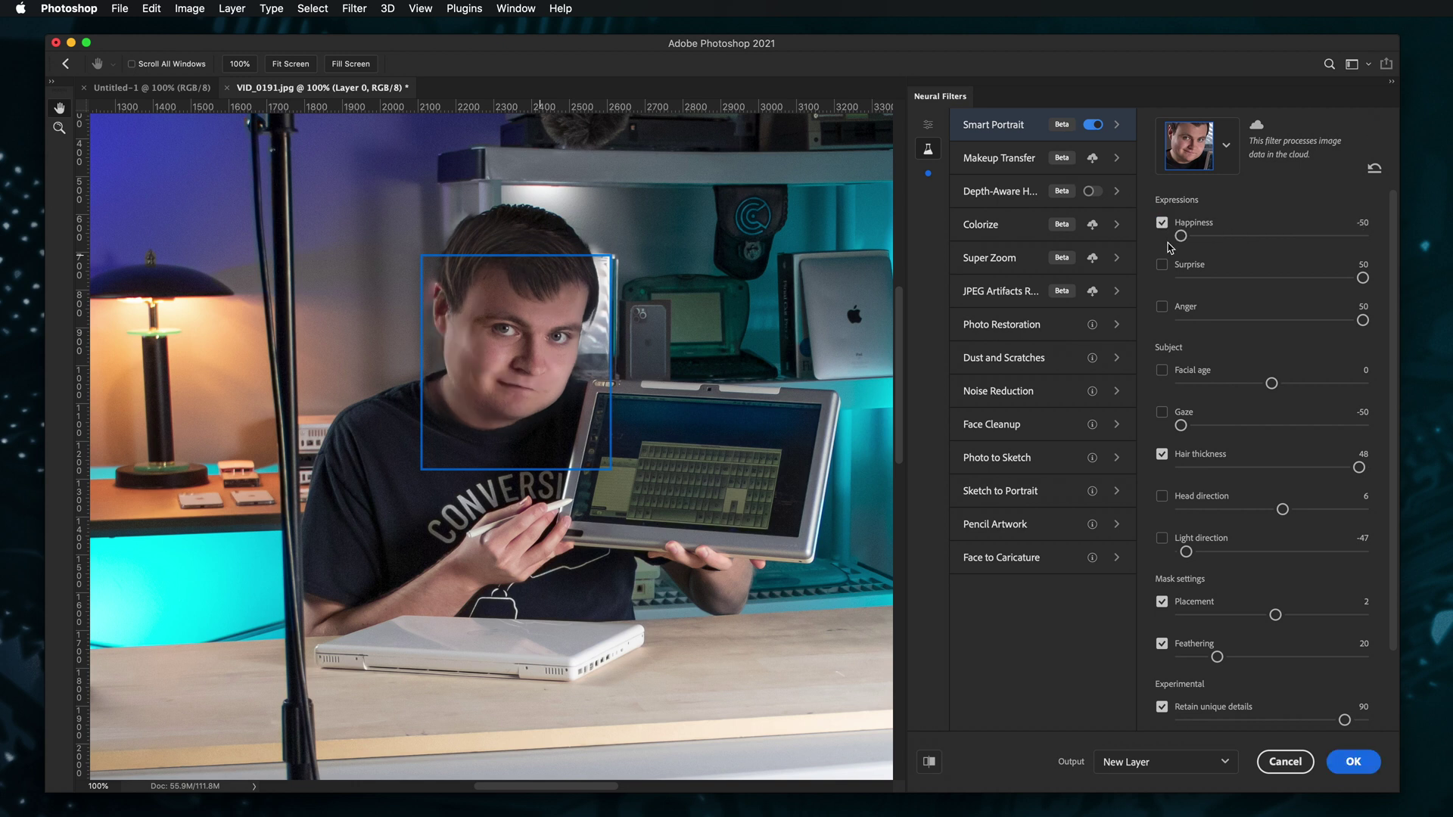
# Step: Disable the Hair thickness adjustment of the portrait
pyautogui.scroll(-10, 873, 509)
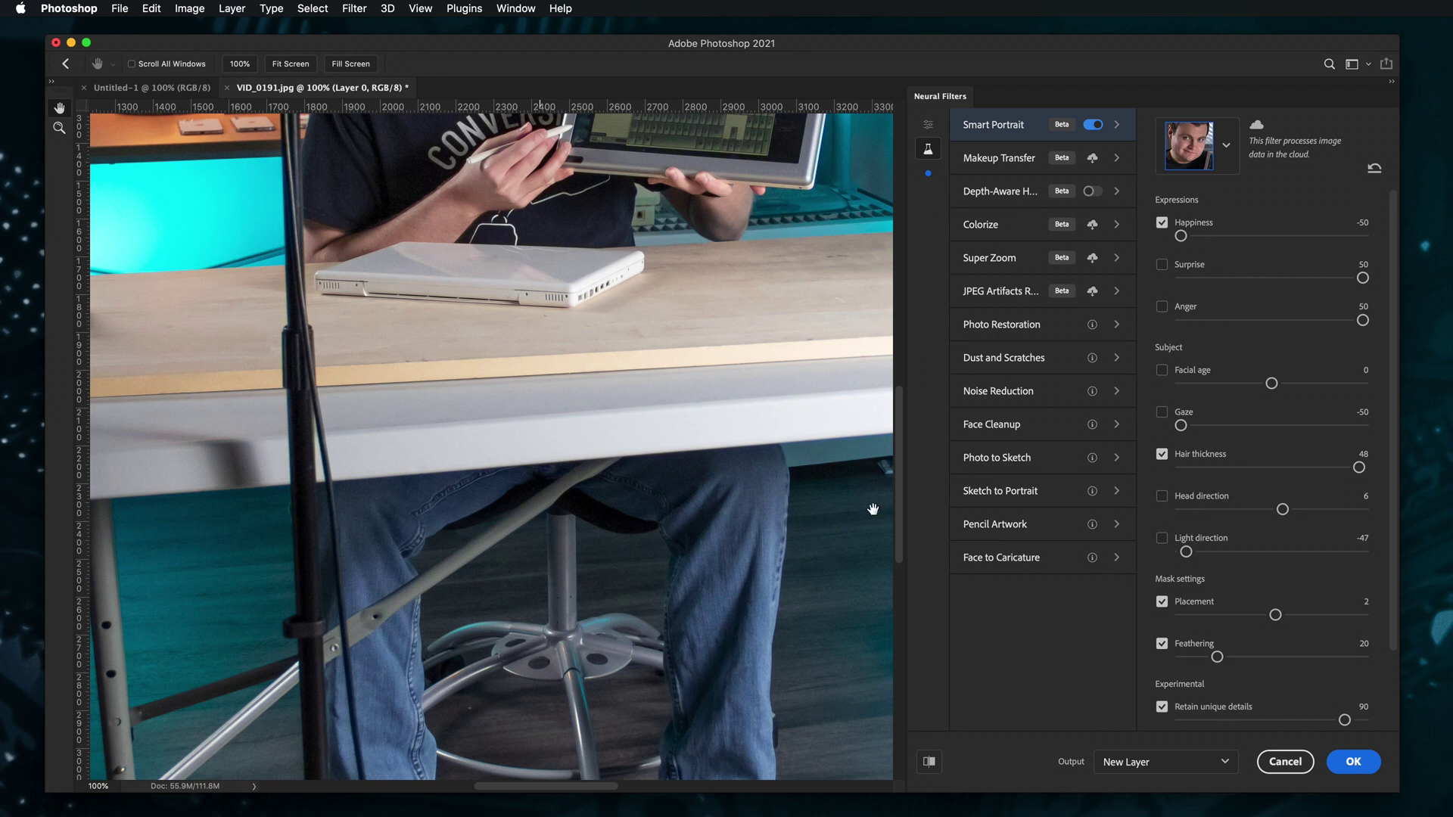
pyautogui.scroll(10, 873, 509)
pyautogui.scroll(-3, 1203, 541)
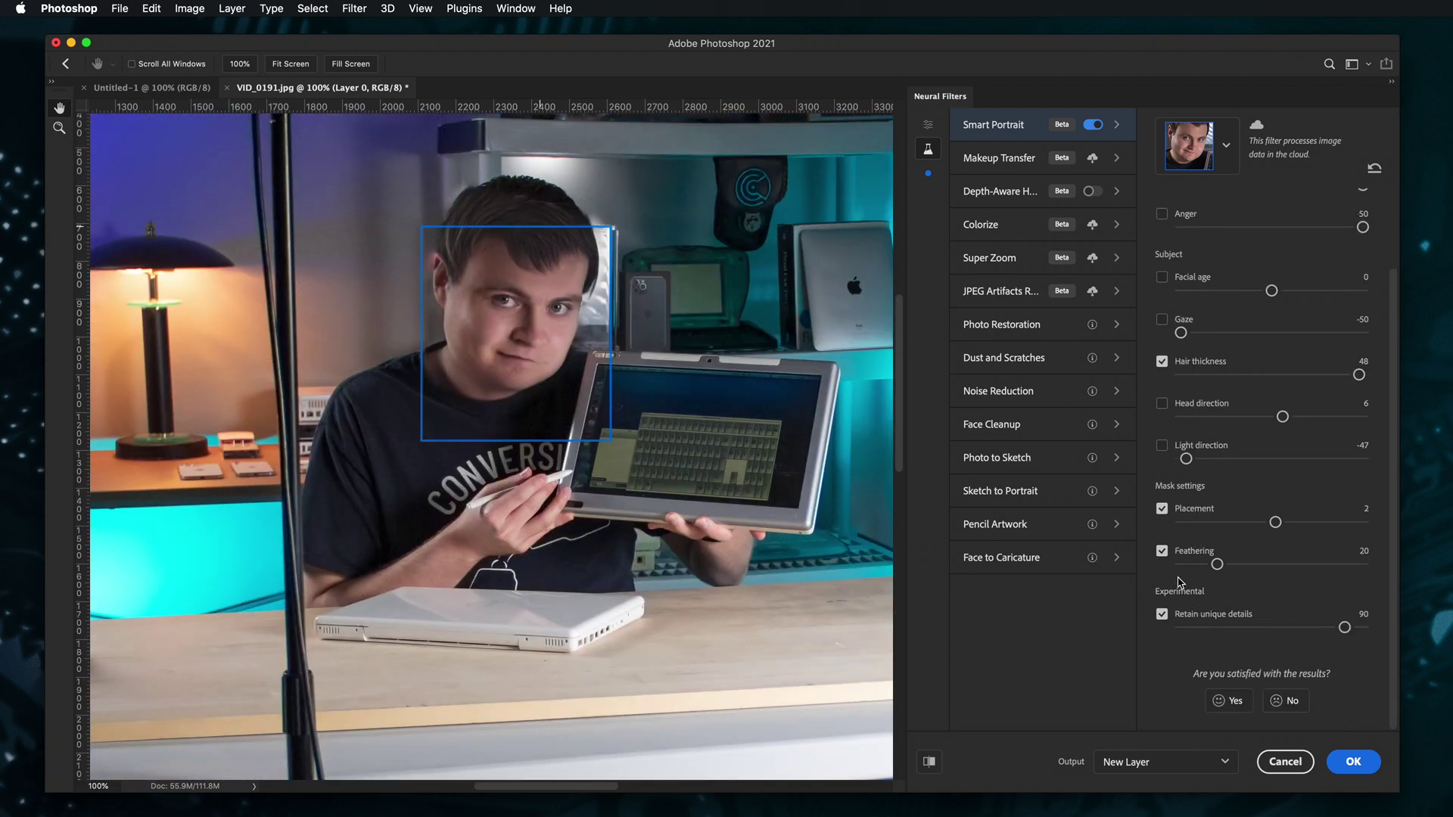
pyautogui.click(1162, 361)
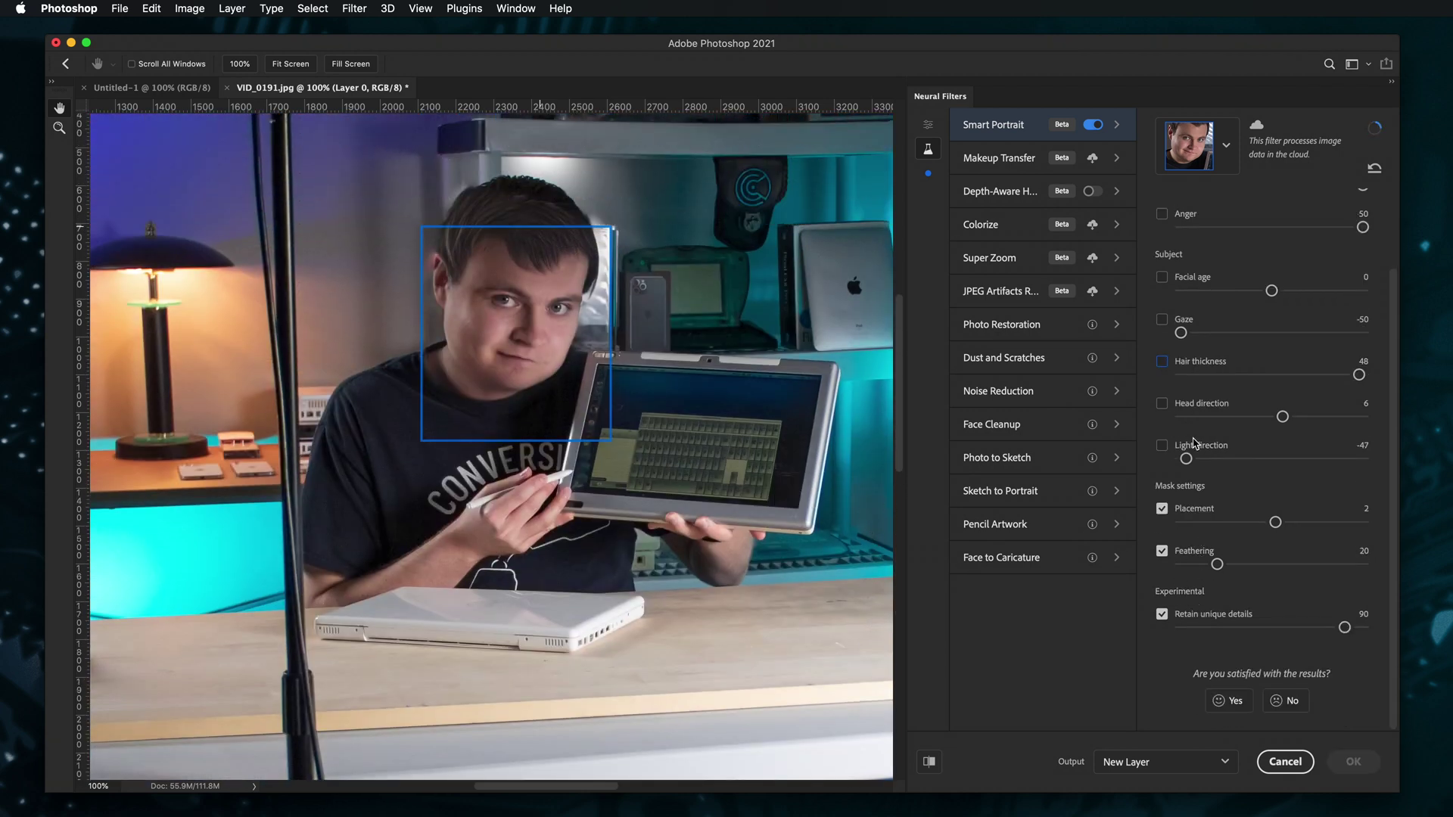
# Step: Set the Happiness expression to 50 and inspect the smile on the face up close
pyautogui.scroll(2, 1203, 444)
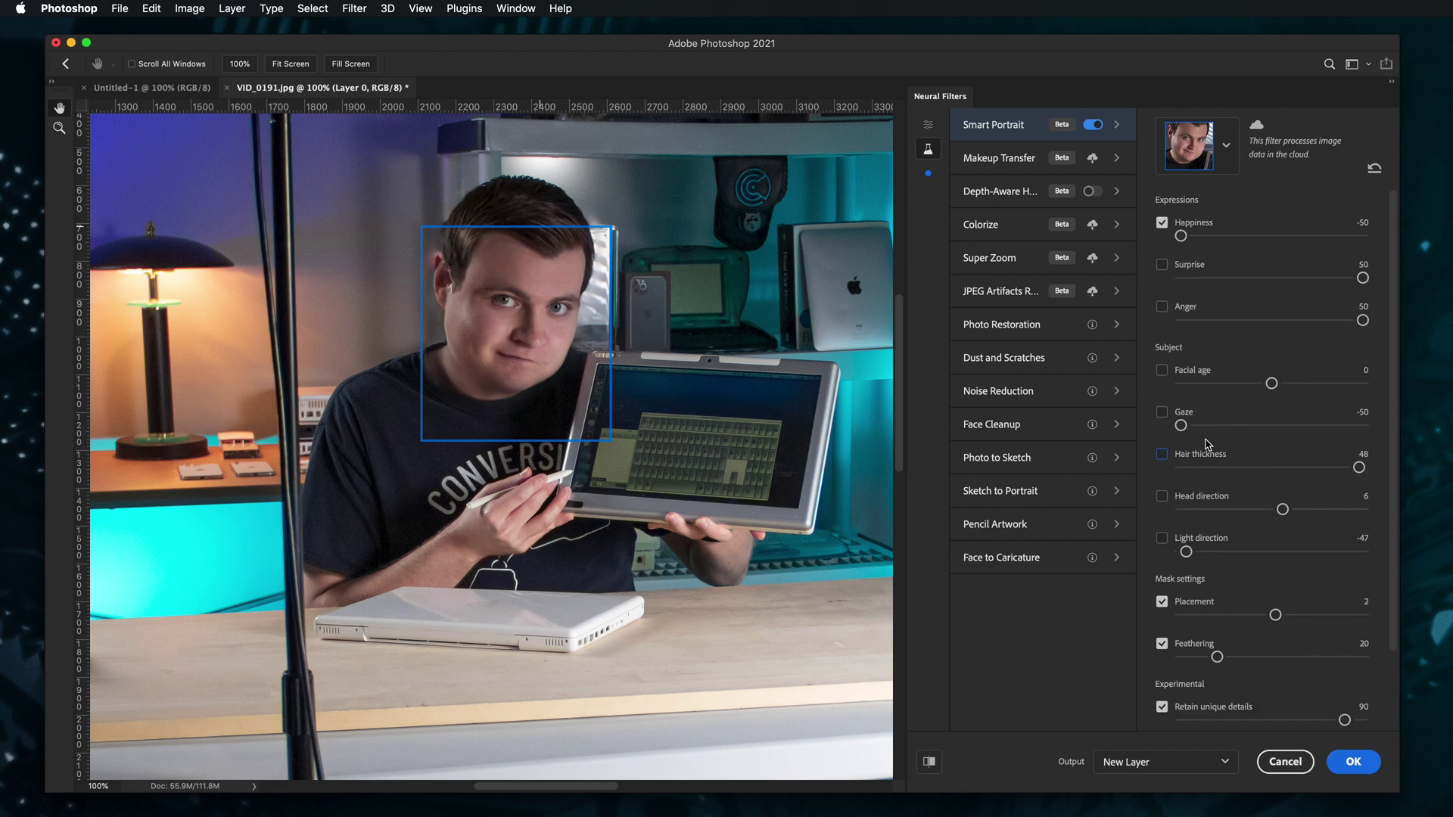
pyautogui.click(1200, 237)
pyautogui.moveTo(1201, 237); pyautogui.dragTo(1392, 240)
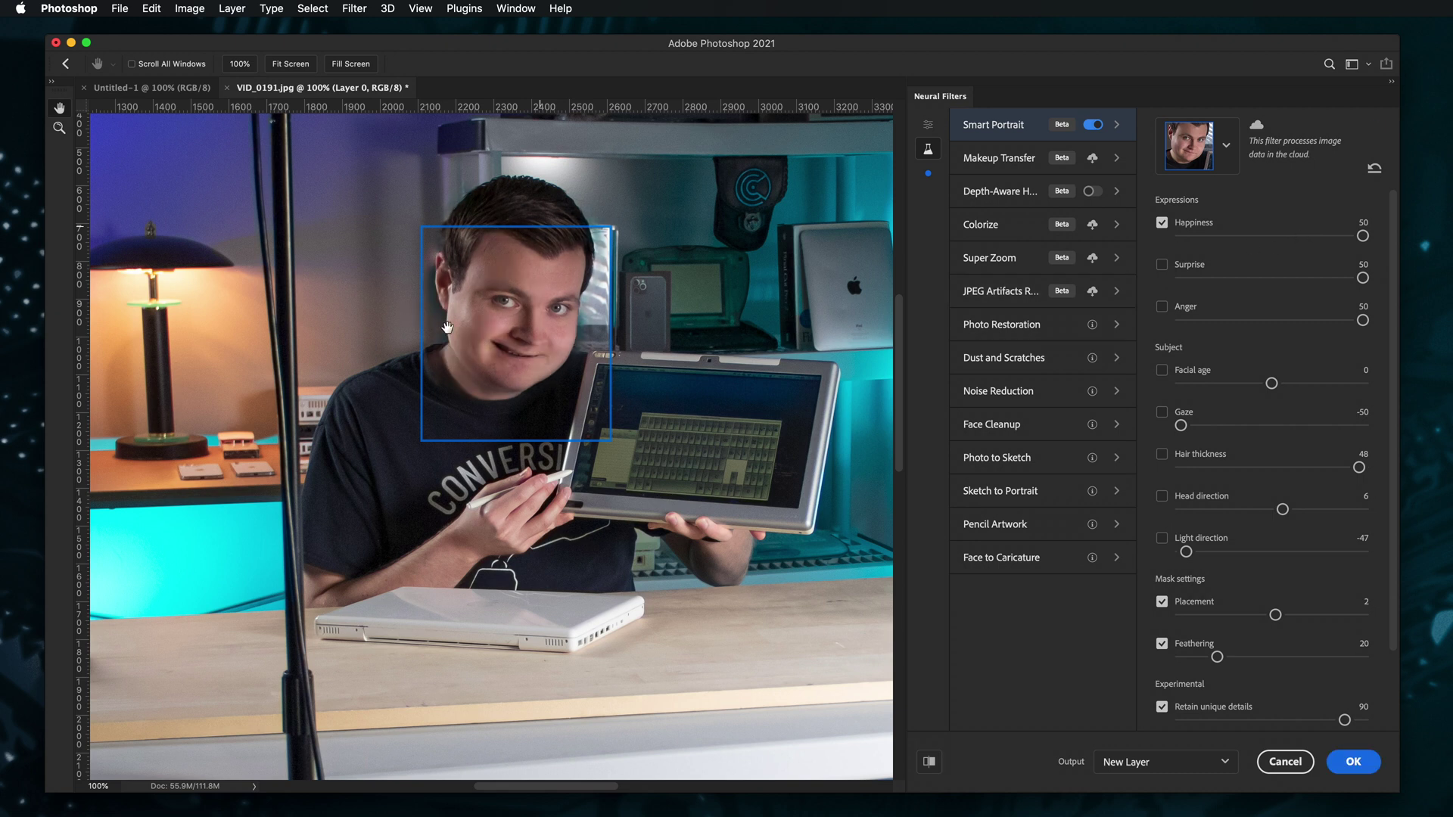
pyautogui.press('super+equal')
pyautogui.press('super+equal')
pyautogui.press('super+equal')
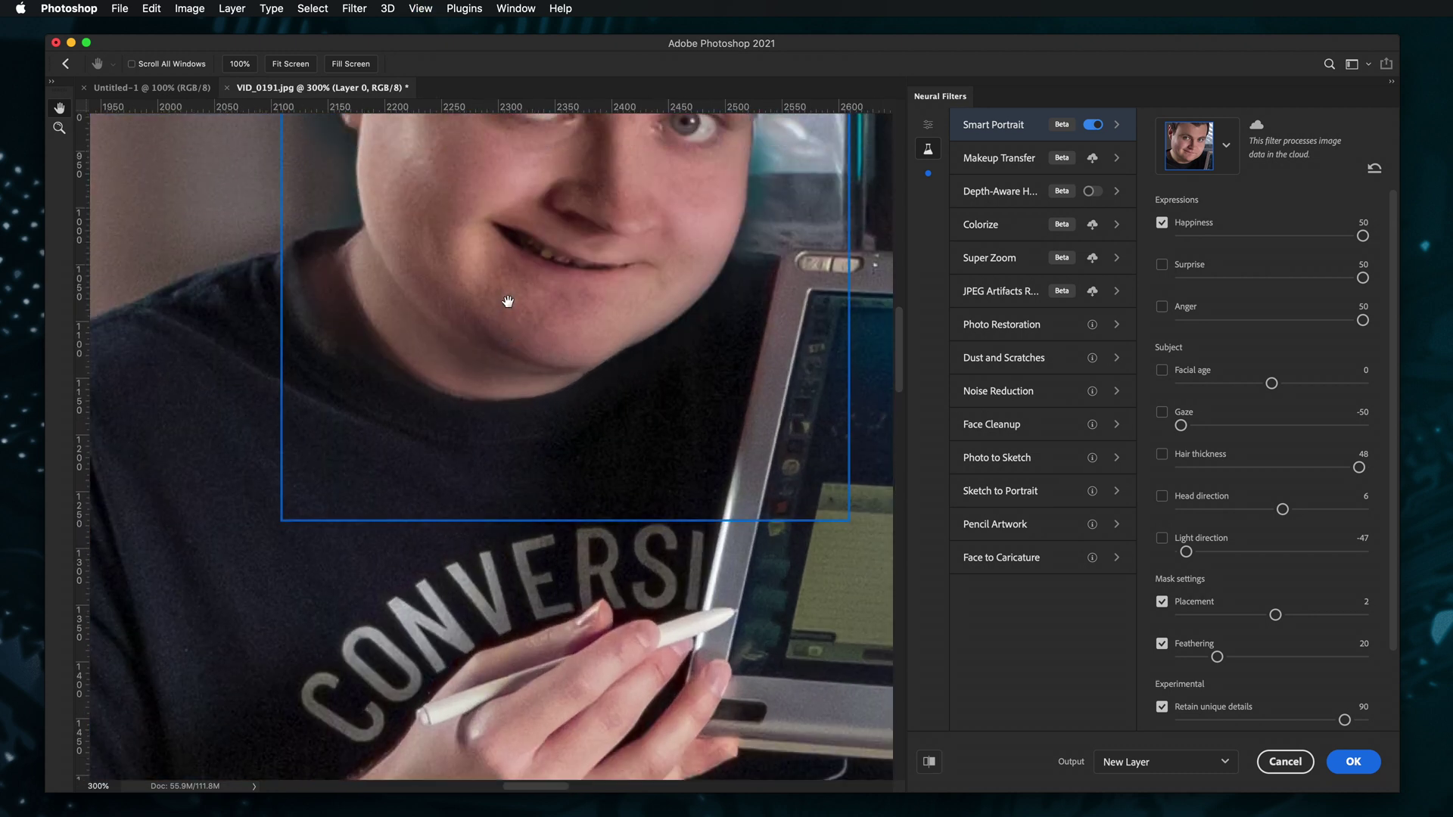
pyautogui.scroll(3, 507, 301)
pyautogui.hscroll(3, 507, 301)
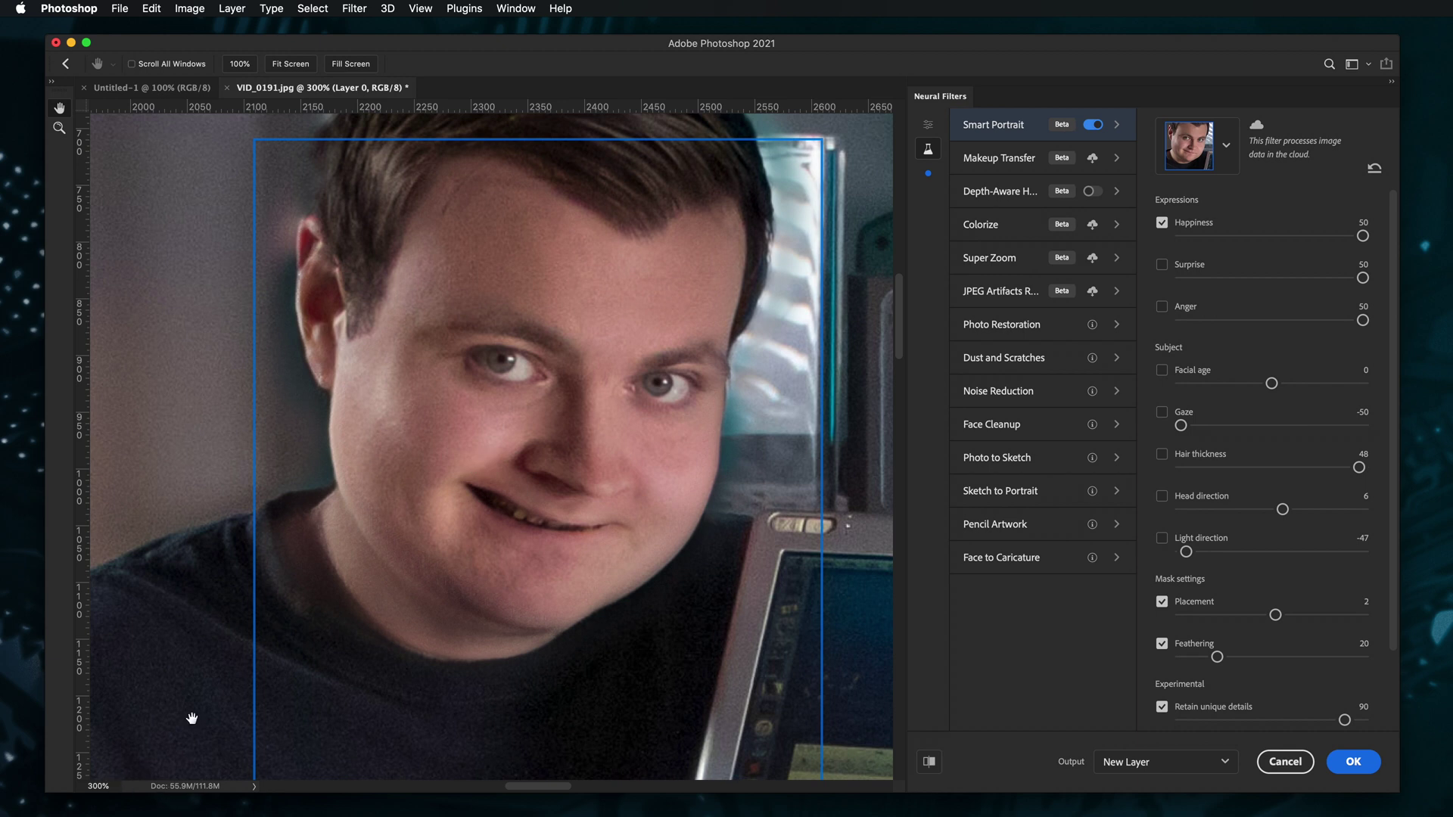
pyautogui.press('super+minus')
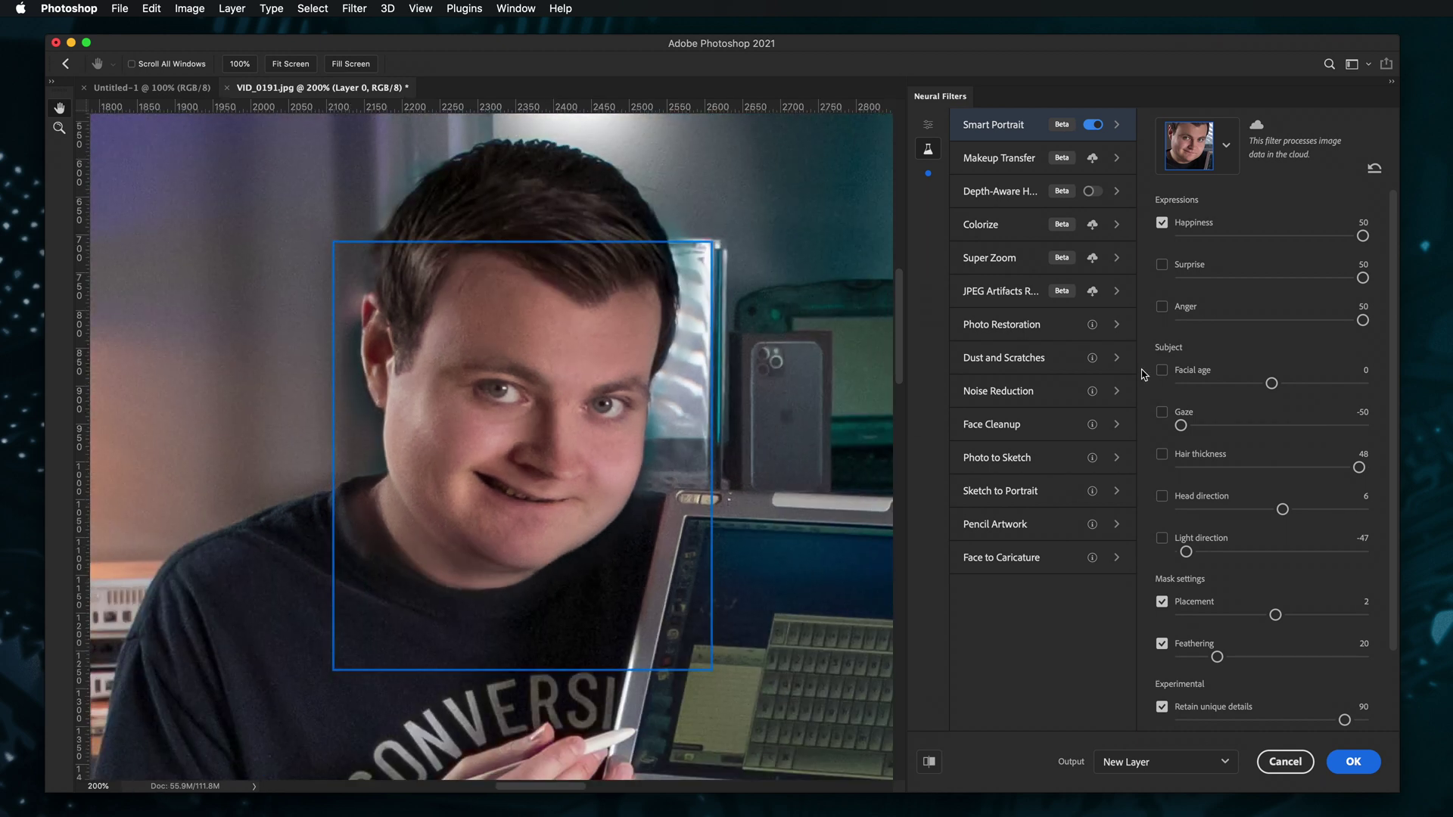
# Step: Try Facial age at -41, set it to 50 instead, and inspect the aged face and hair
pyautogui.scroll(-2, 1251, 369)
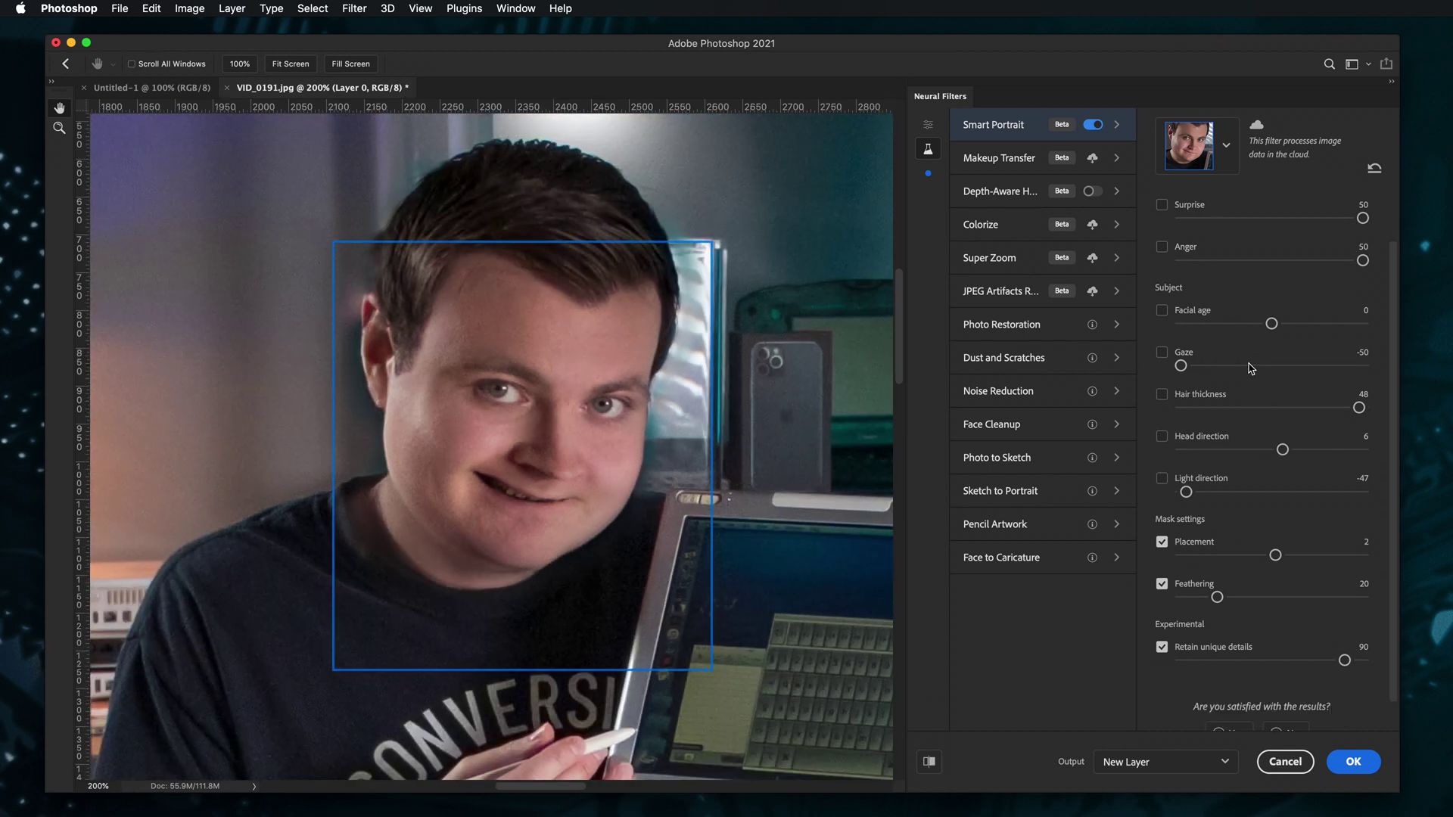
pyautogui.click(1196, 323)
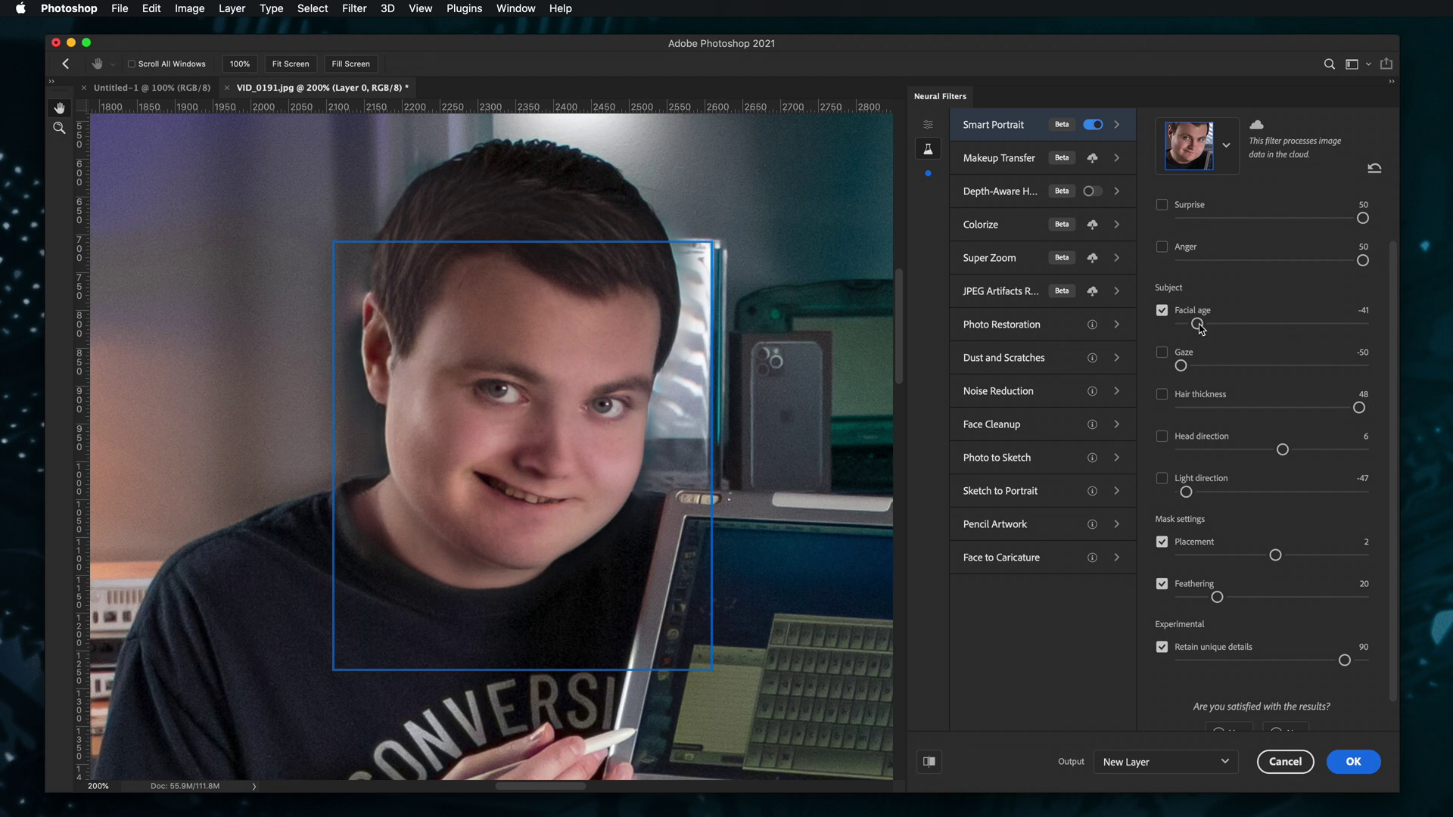
pyautogui.moveTo(1197, 323); pyautogui.dragTo(1363, 324)
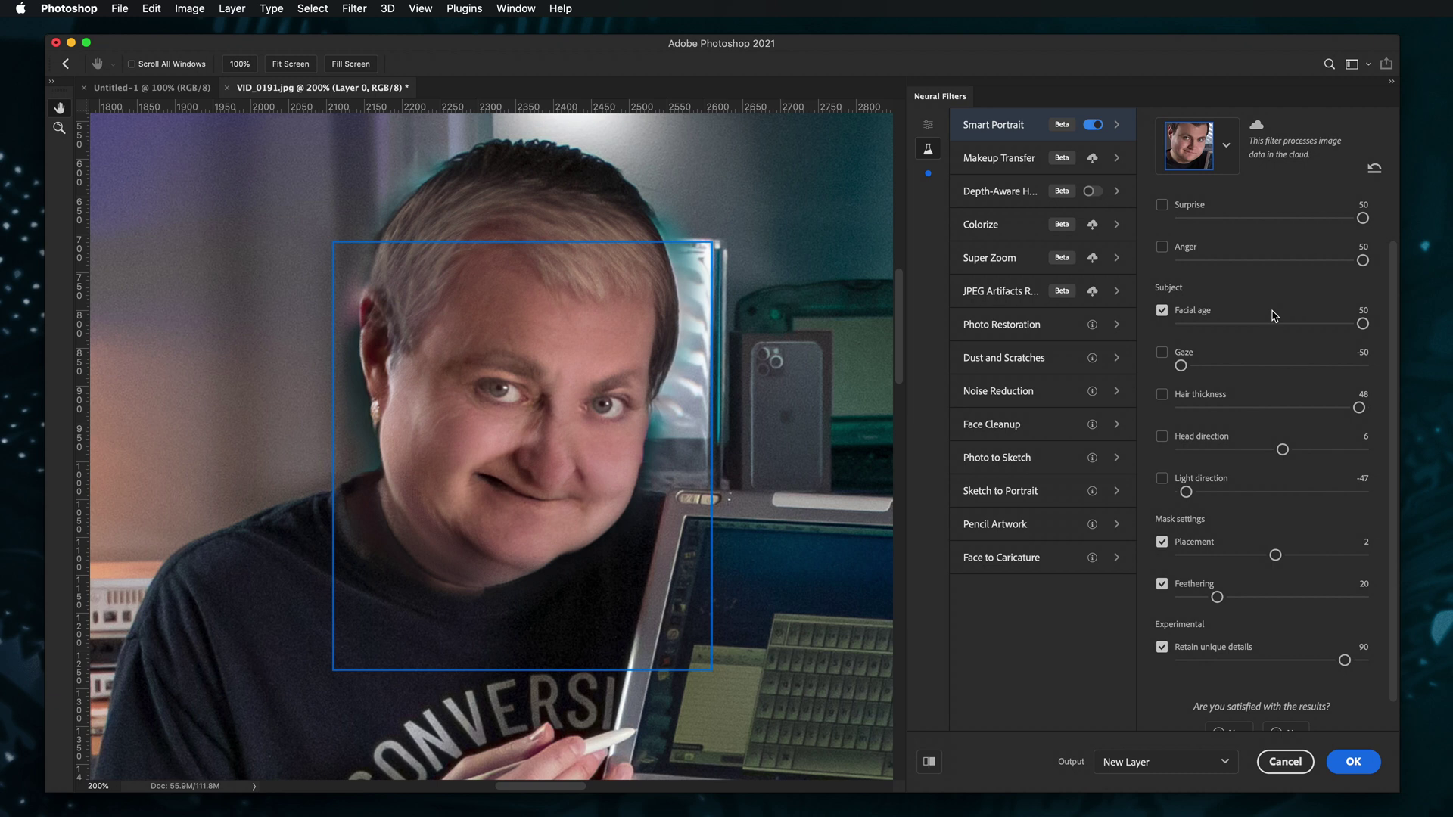
pyautogui.moveTo(579, 181); pyautogui.dragTo(631, 188)
pyautogui.rightClick(584, 182)
pyautogui.click(568, 195)
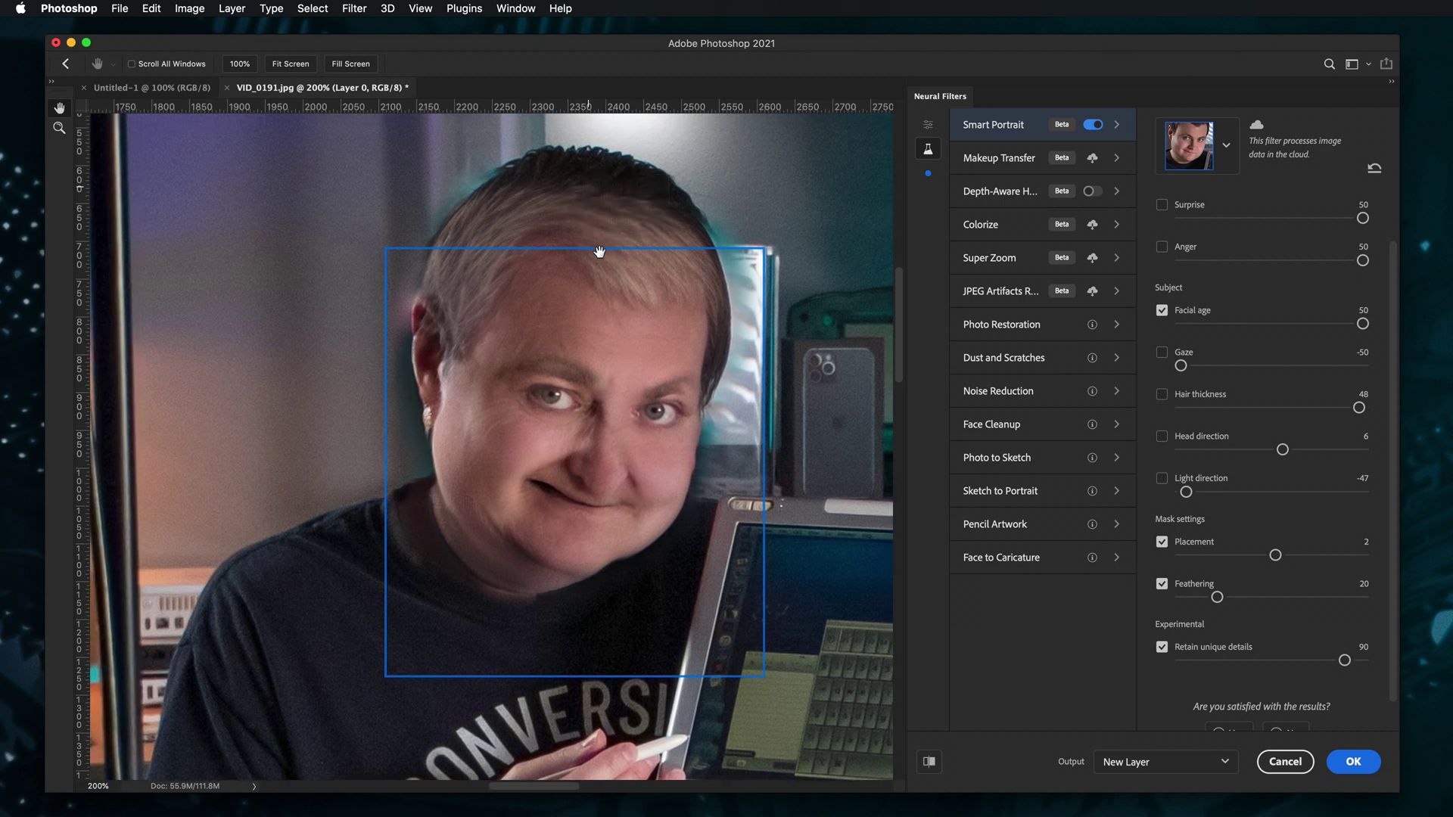
pyautogui.moveTo(576, 289); pyautogui.dragTo(505, 280)
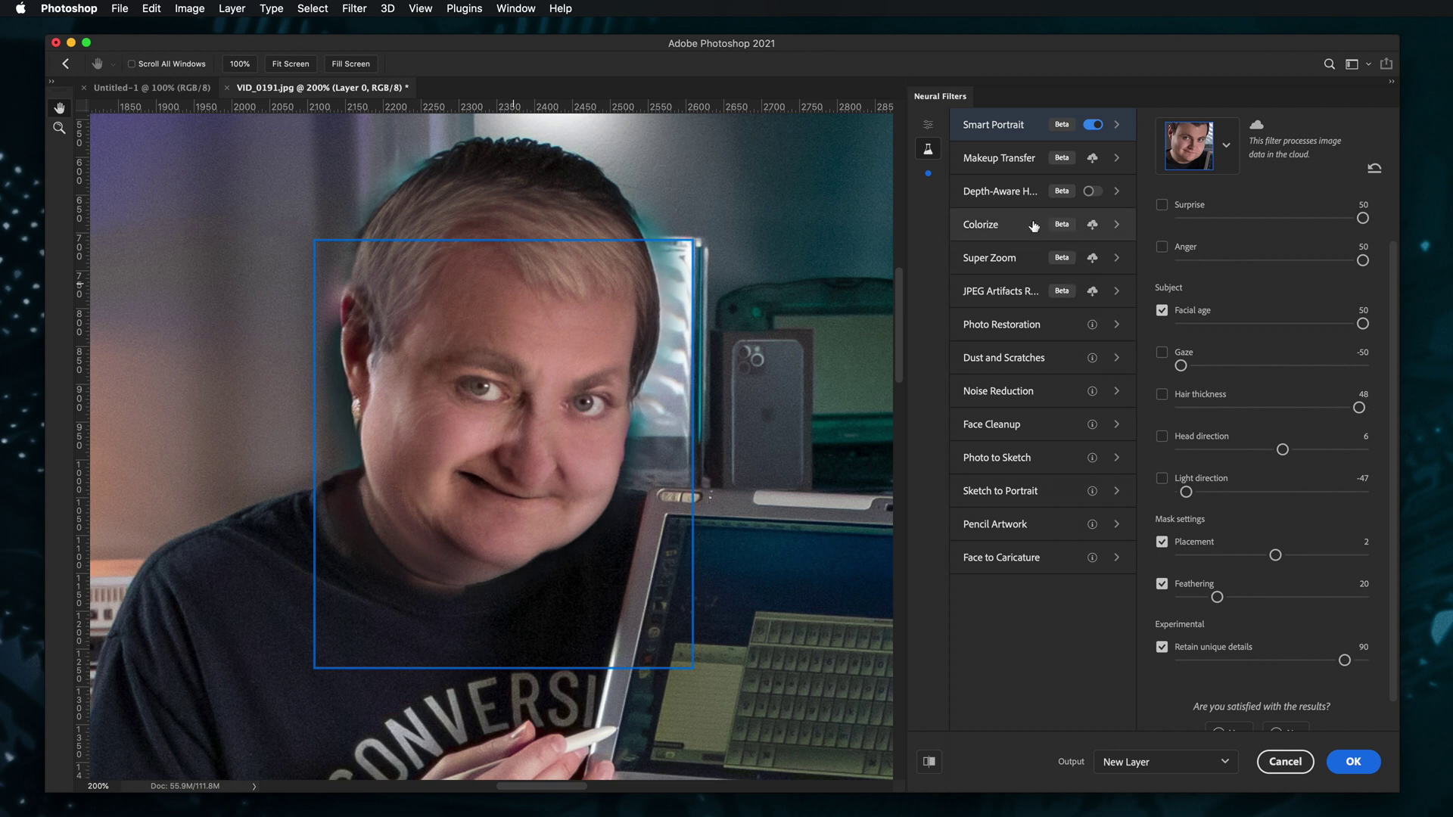
# Step: Enable the Depth-Aware Haze filter with Haze at 88, and turn on Warmth with a warmer setting
pyautogui.click(1118, 295)
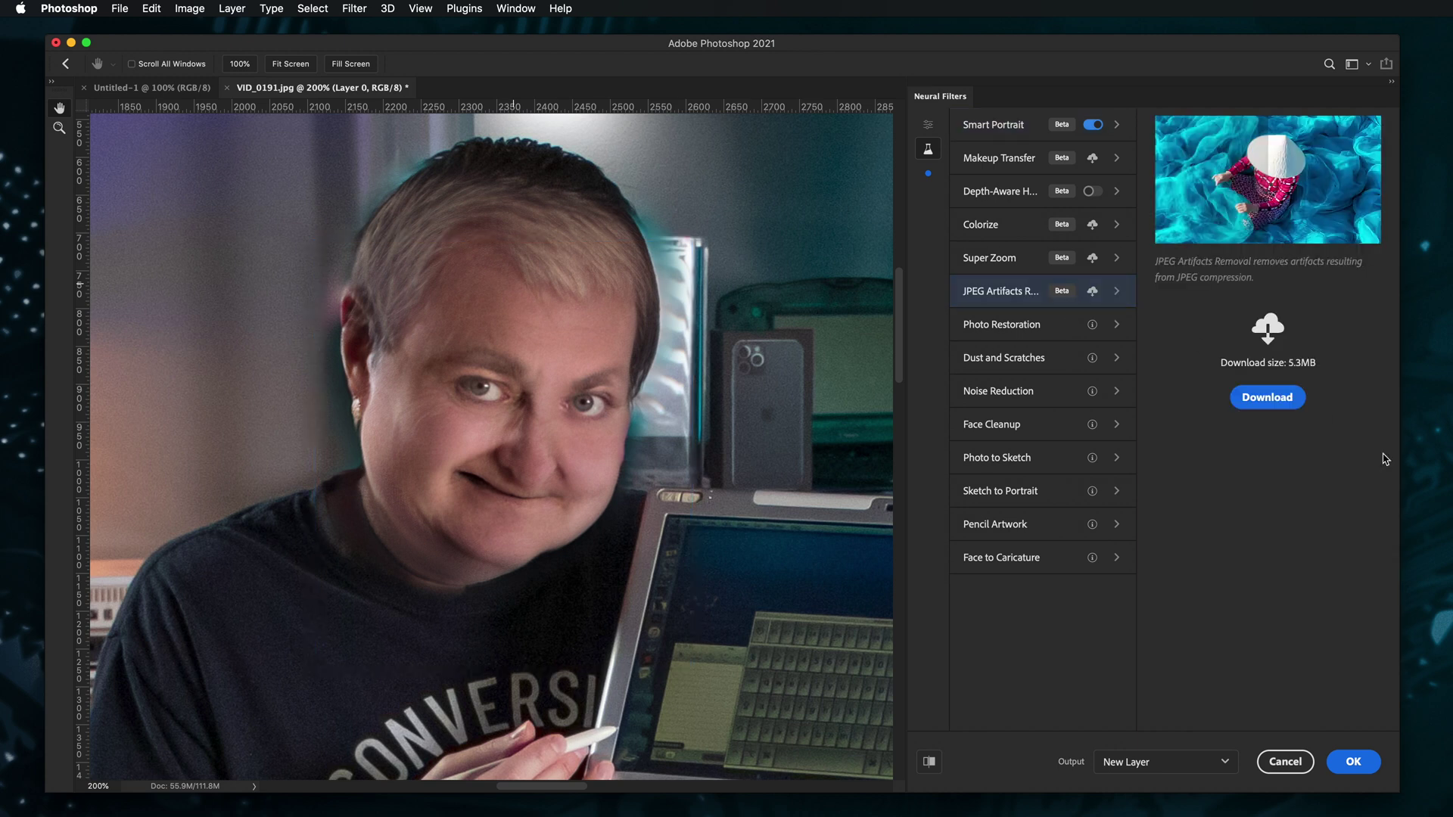
pyautogui.click(1007, 193)
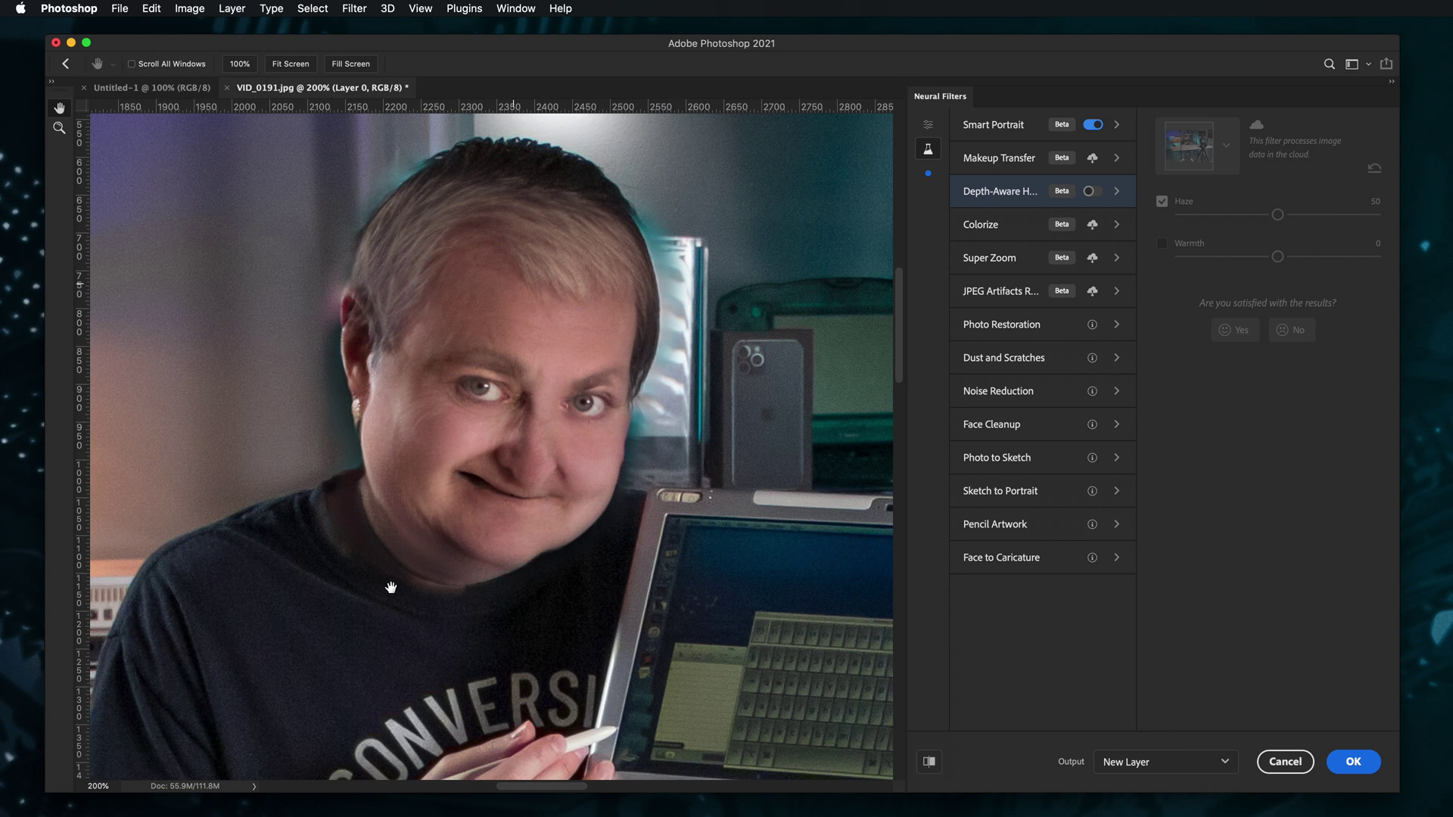
pyautogui.press('super+0')
pyautogui.press('super+1')
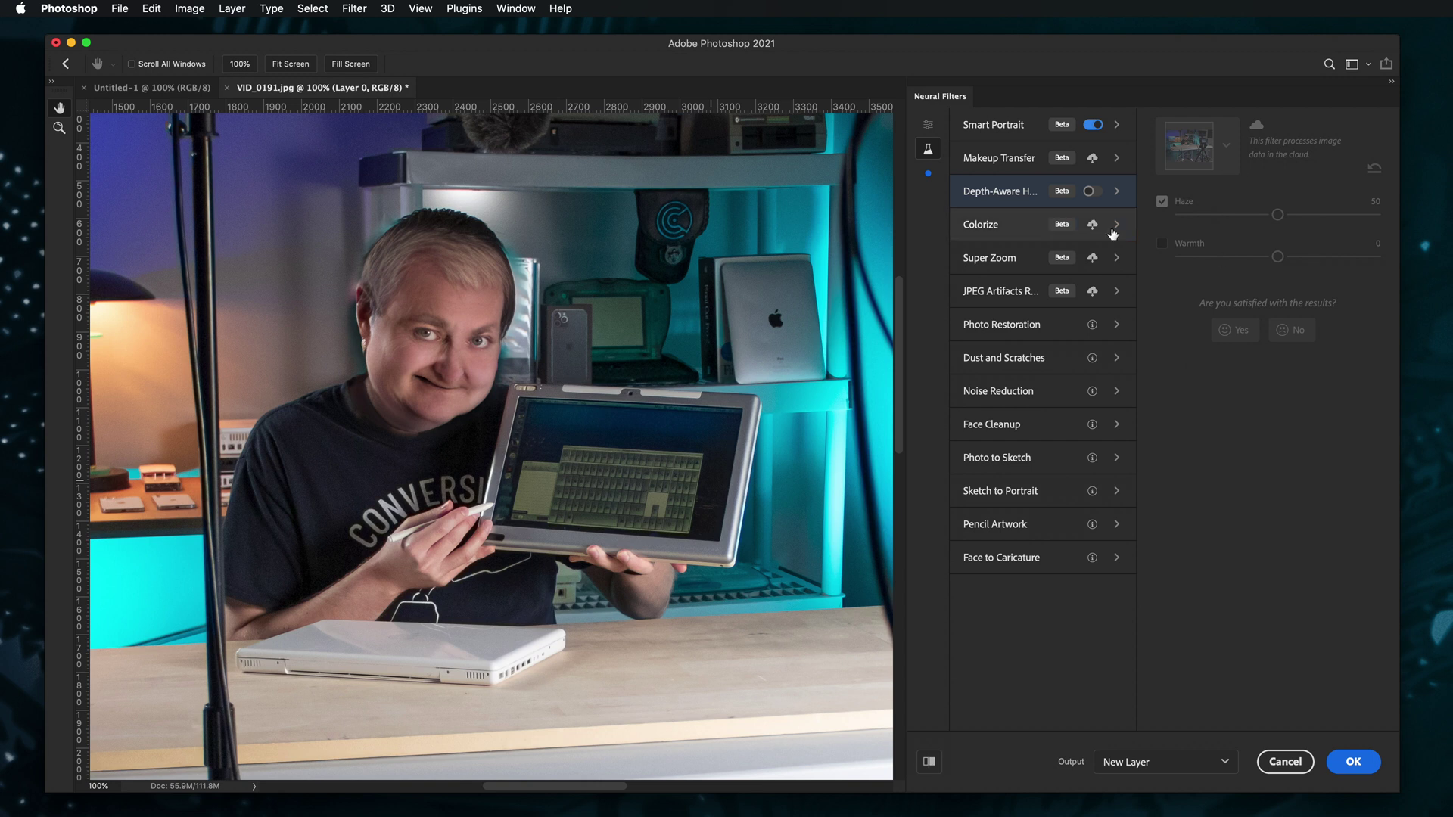
pyautogui.click(1091, 190)
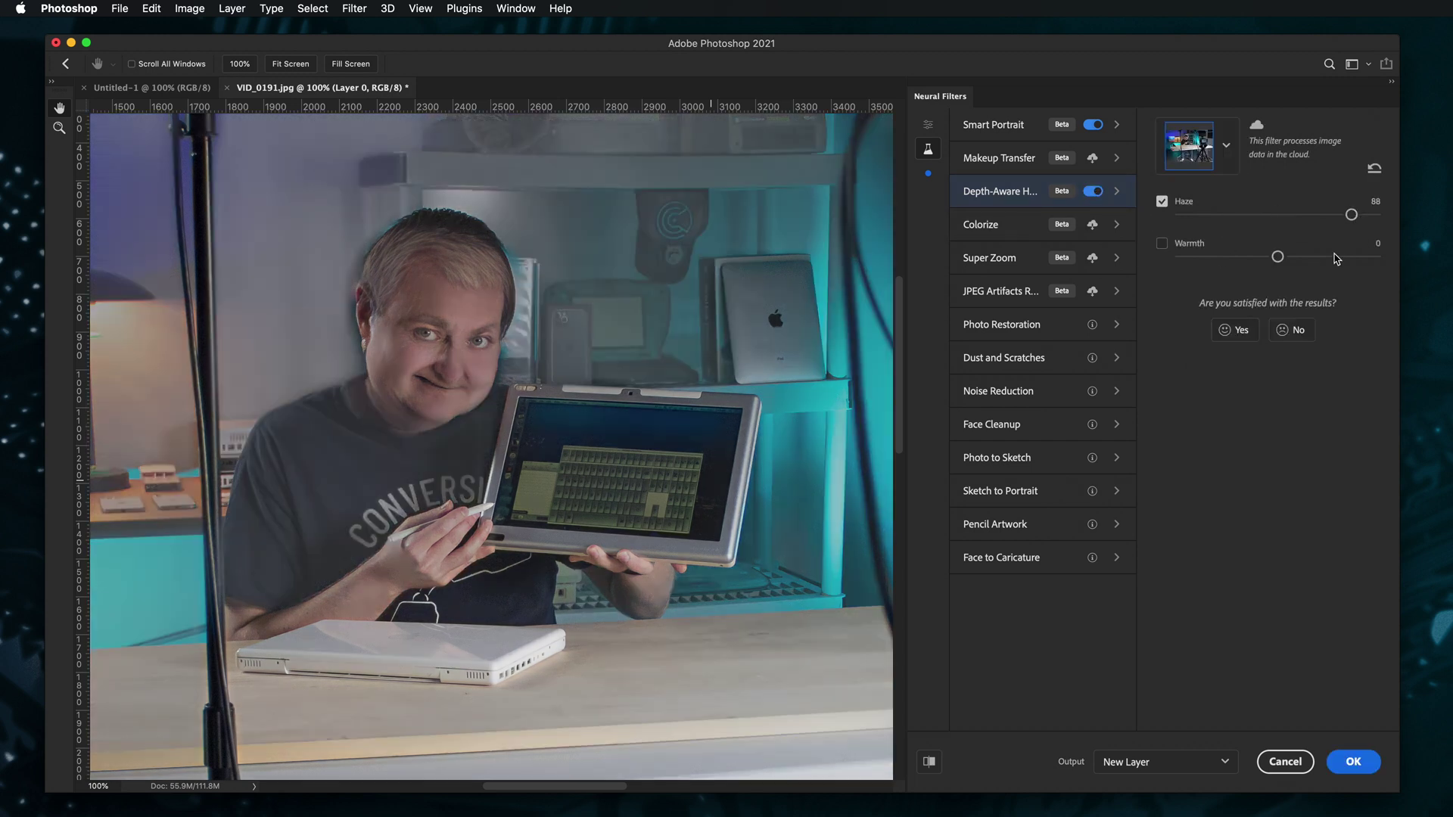
pyautogui.click(1183, 244)
pyautogui.click(1333, 258)
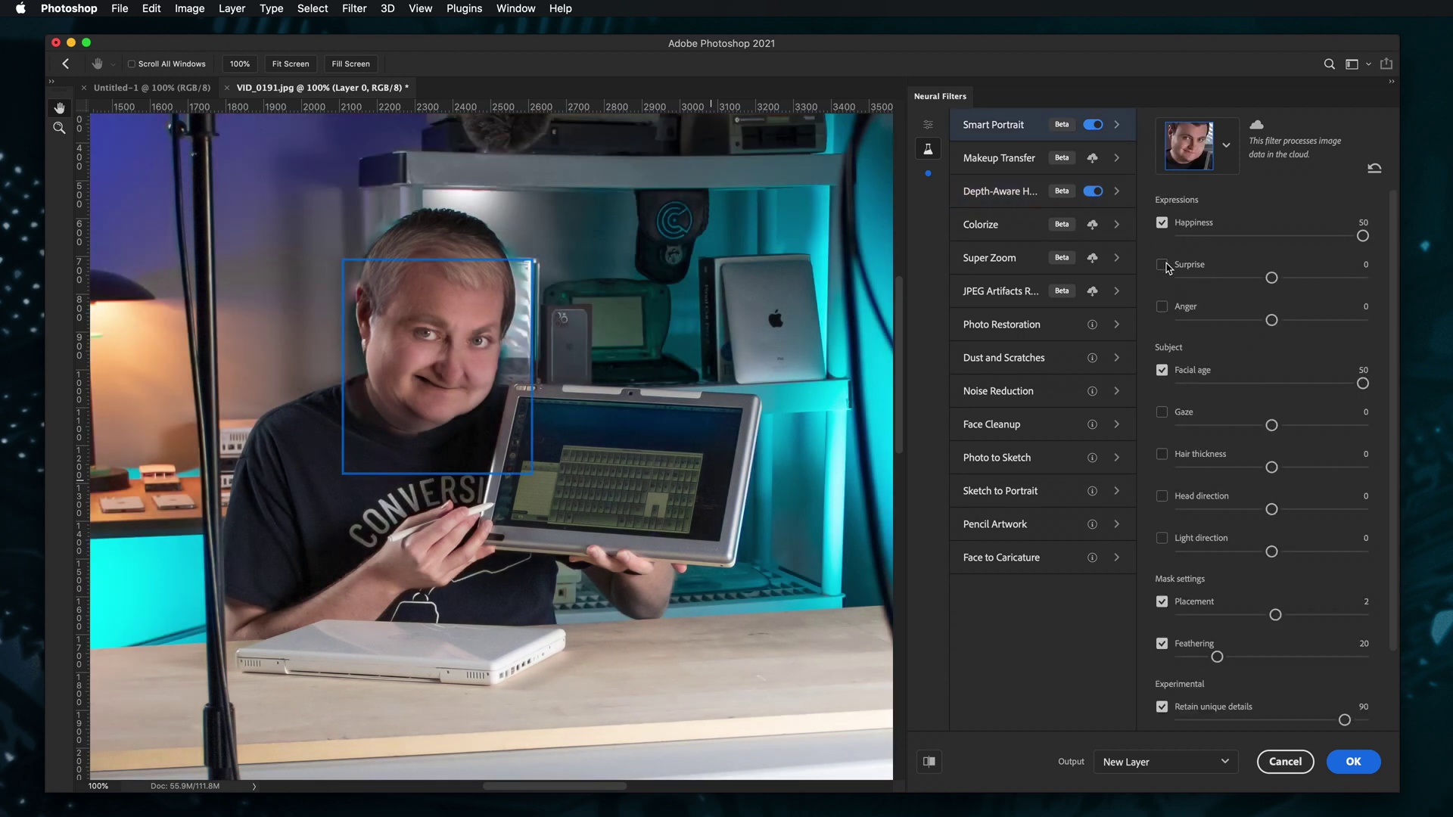
# Step: Enable the Surprise and Anger expressions in Smart Portrait and set both to 50
pyautogui.click(1161, 265)
pyautogui.moveTo(1271, 278); pyautogui.dragTo(1362, 278)
pyautogui.click(1162, 307)
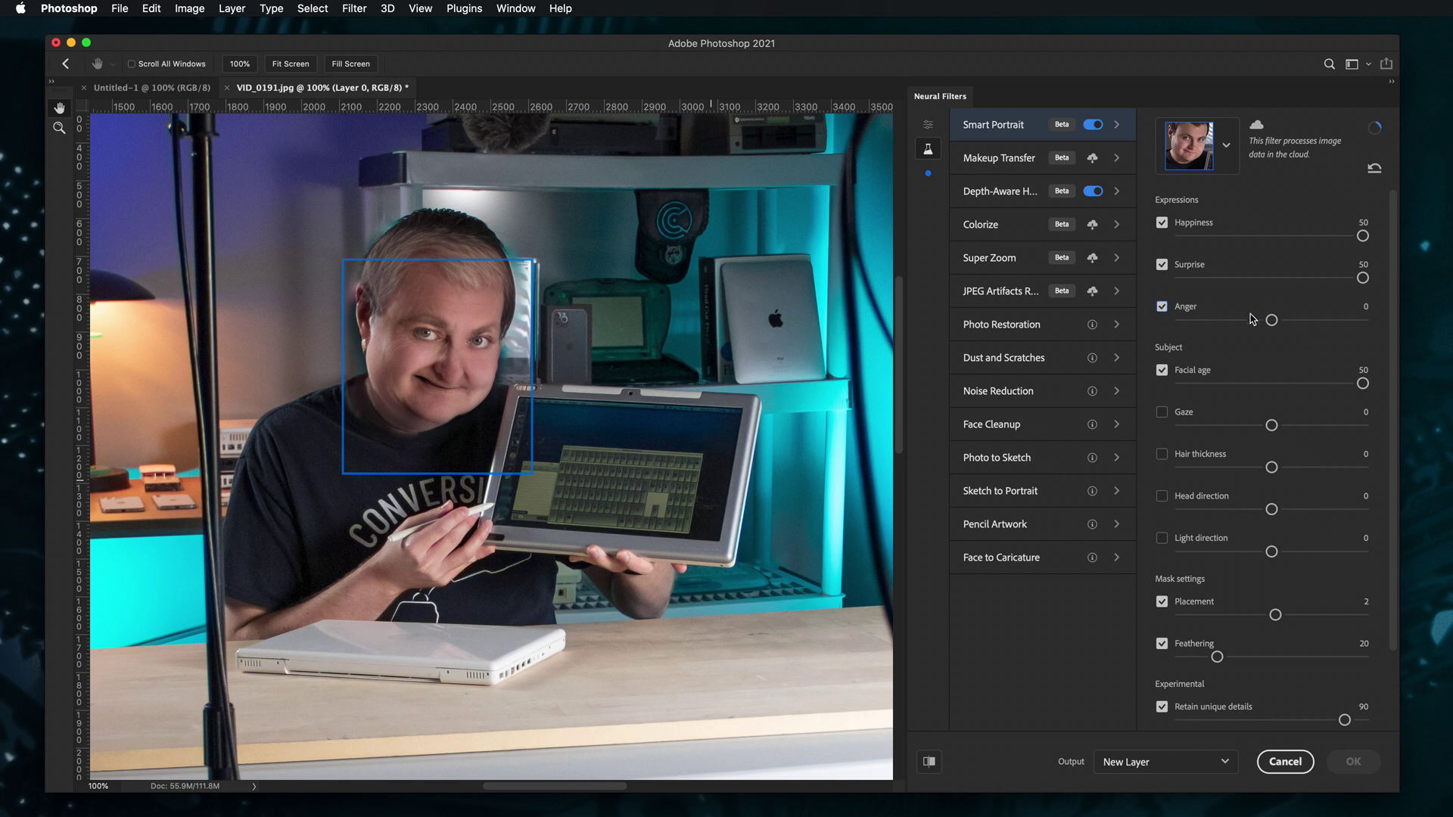
pyautogui.moveTo(1271, 320); pyautogui.dragTo(1362, 320)
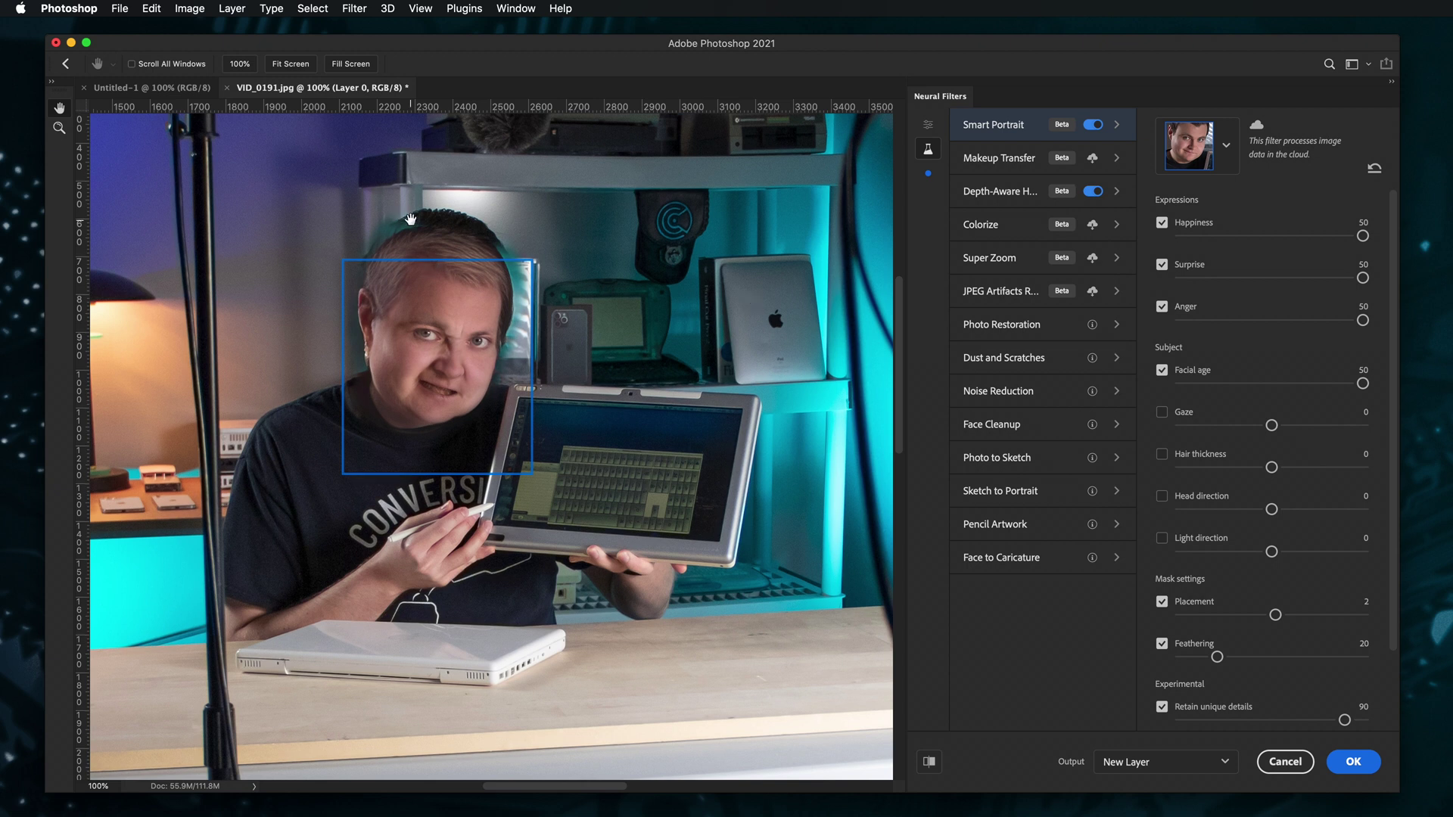
pyautogui.press('super+equal')
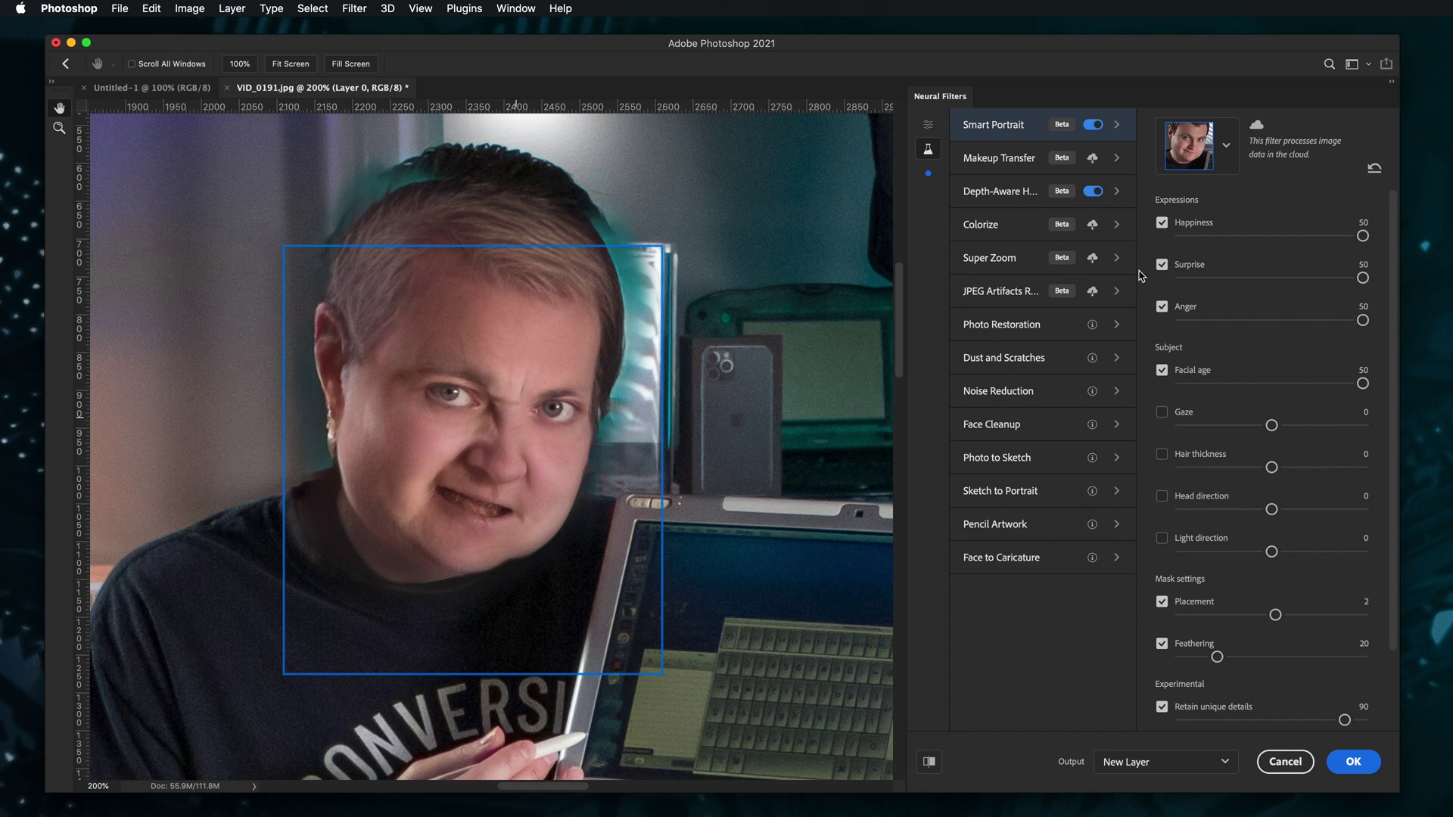
# Step: Enable Hair thickness for the portrait and set it to 50
pyautogui.scroll(-2, 1272, 416)
pyautogui.click(1161, 361)
pyautogui.moveTo(1271, 375); pyautogui.dragTo(1362, 375)
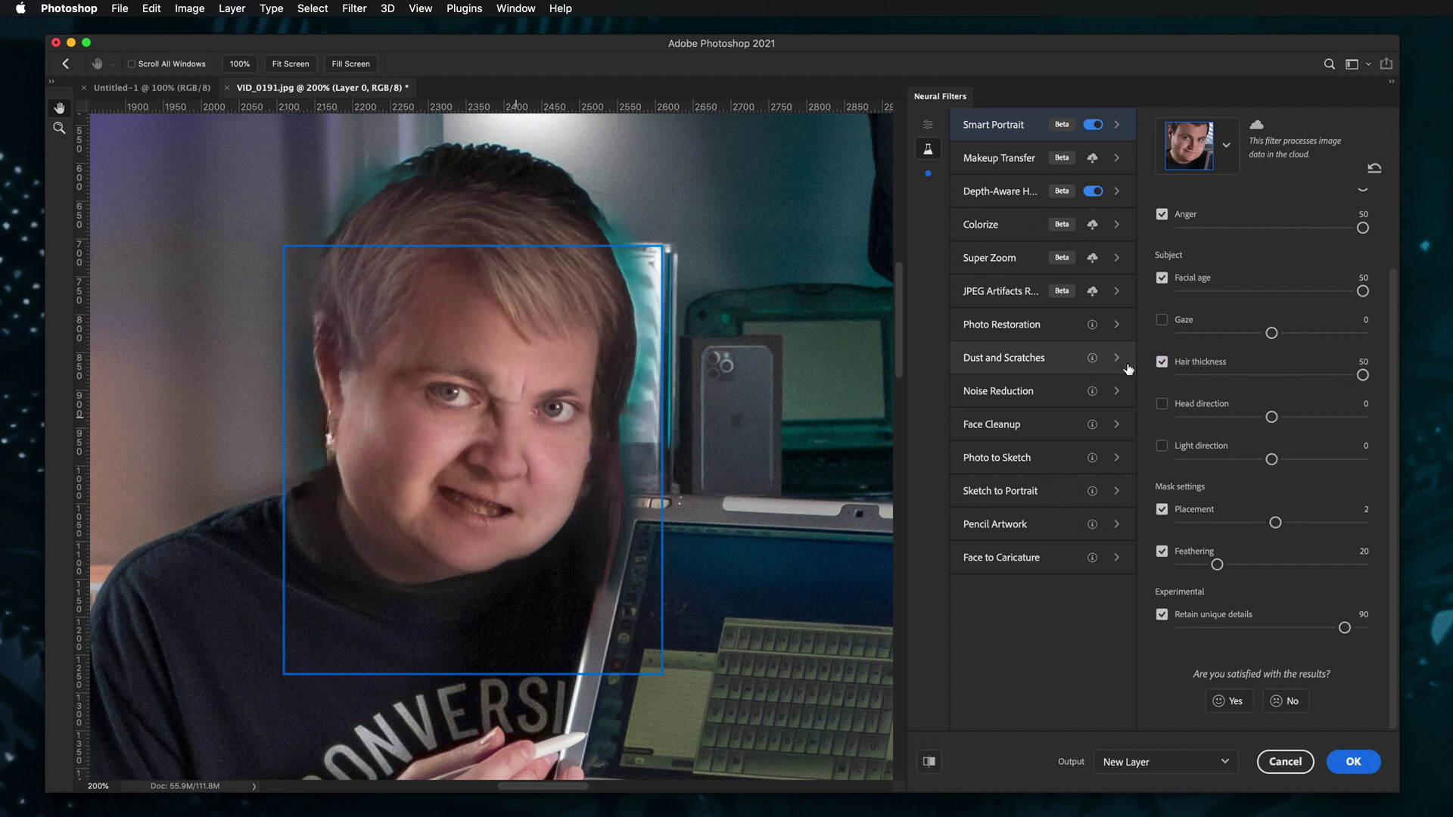
# Step: Compare the portrait with Retain unique details off and on, leaving the option enabled
pyautogui.click(1162, 615)
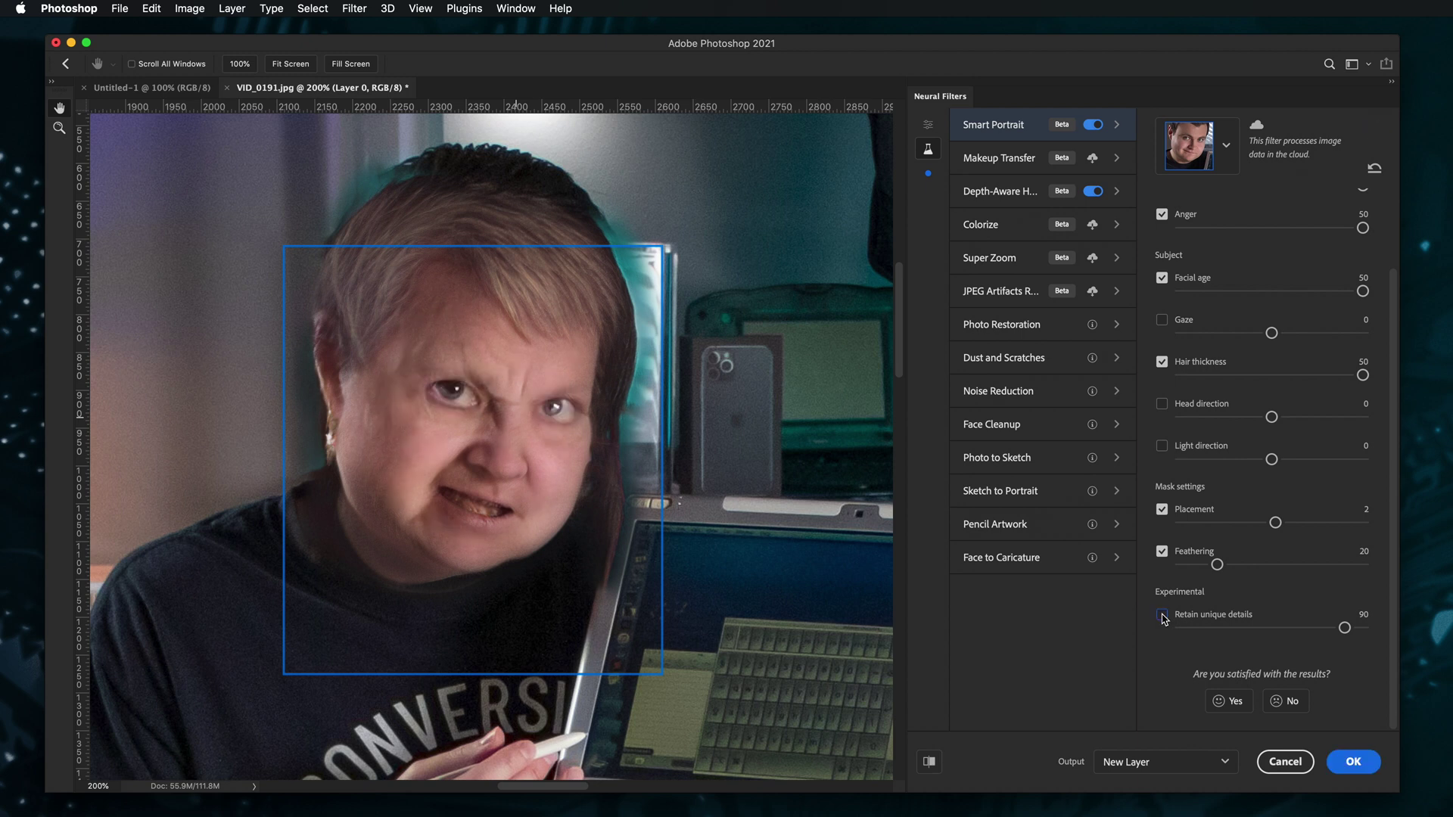
pyautogui.click(1162, 615)
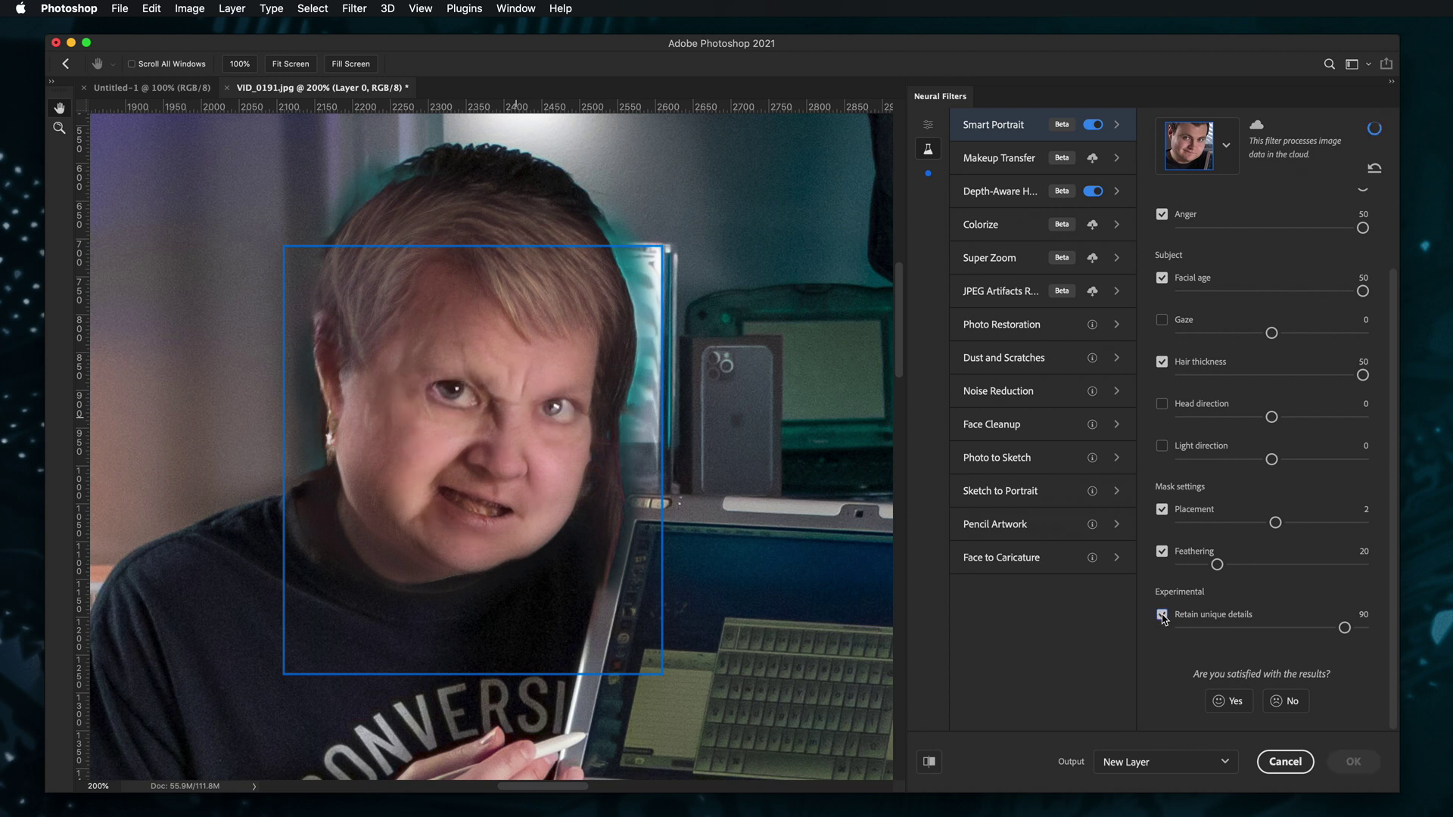
pyautogui.click(1162, 615)
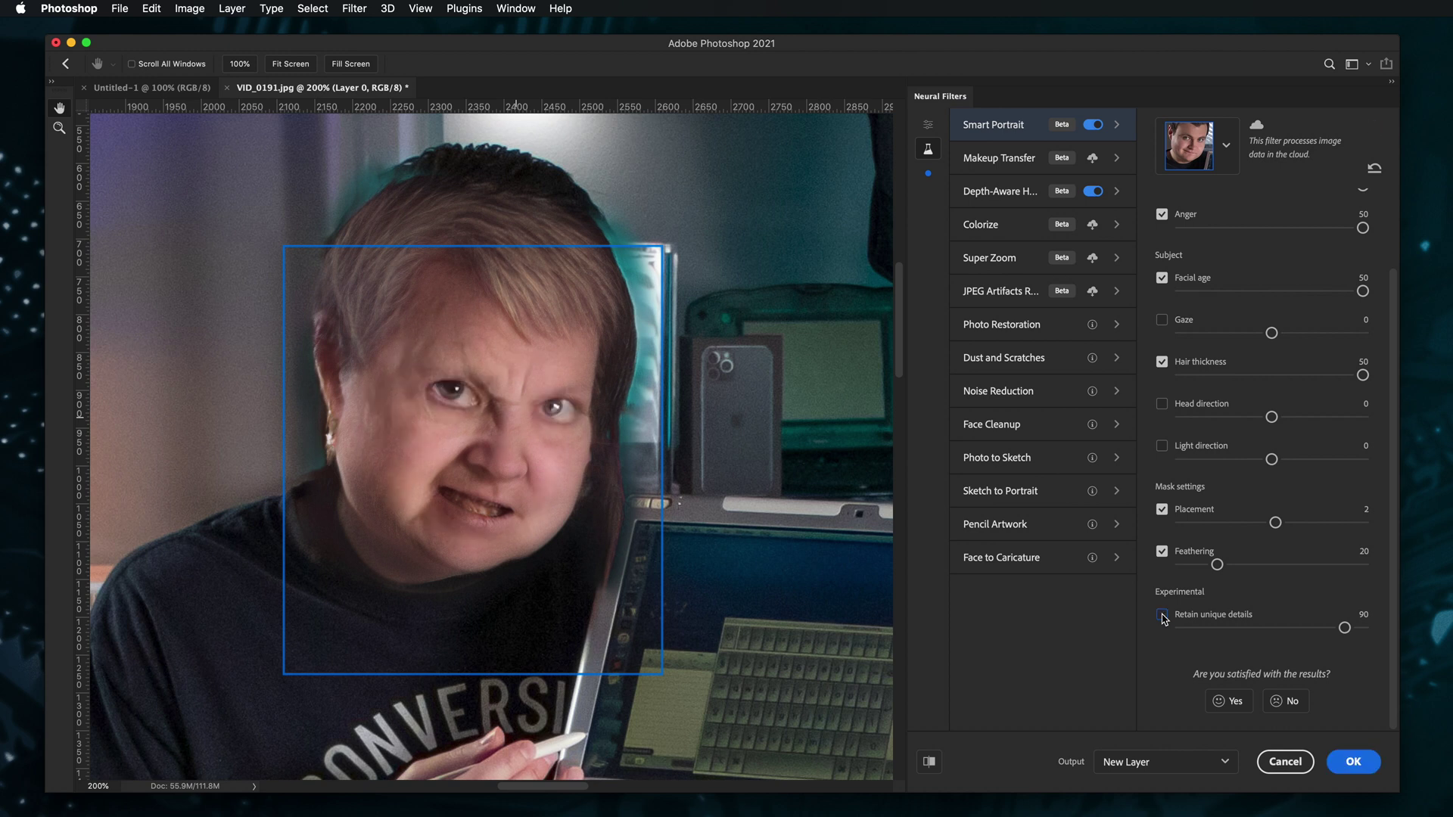
pyautogui.click(1163, 615)
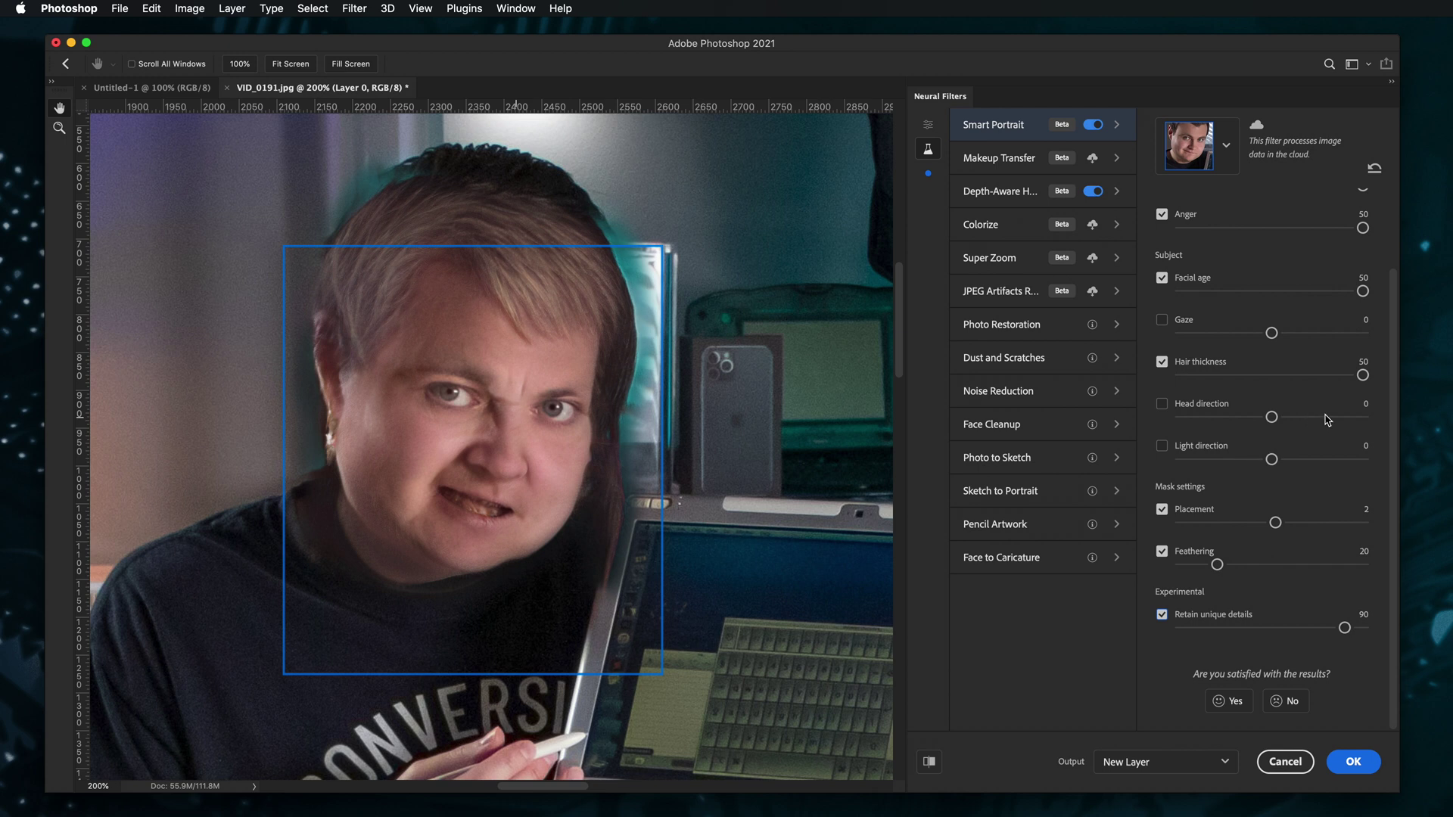
# Step: Try the portrait's Head direction at 46, and set it to -48 instead
pyautogui.click(1361, 418)
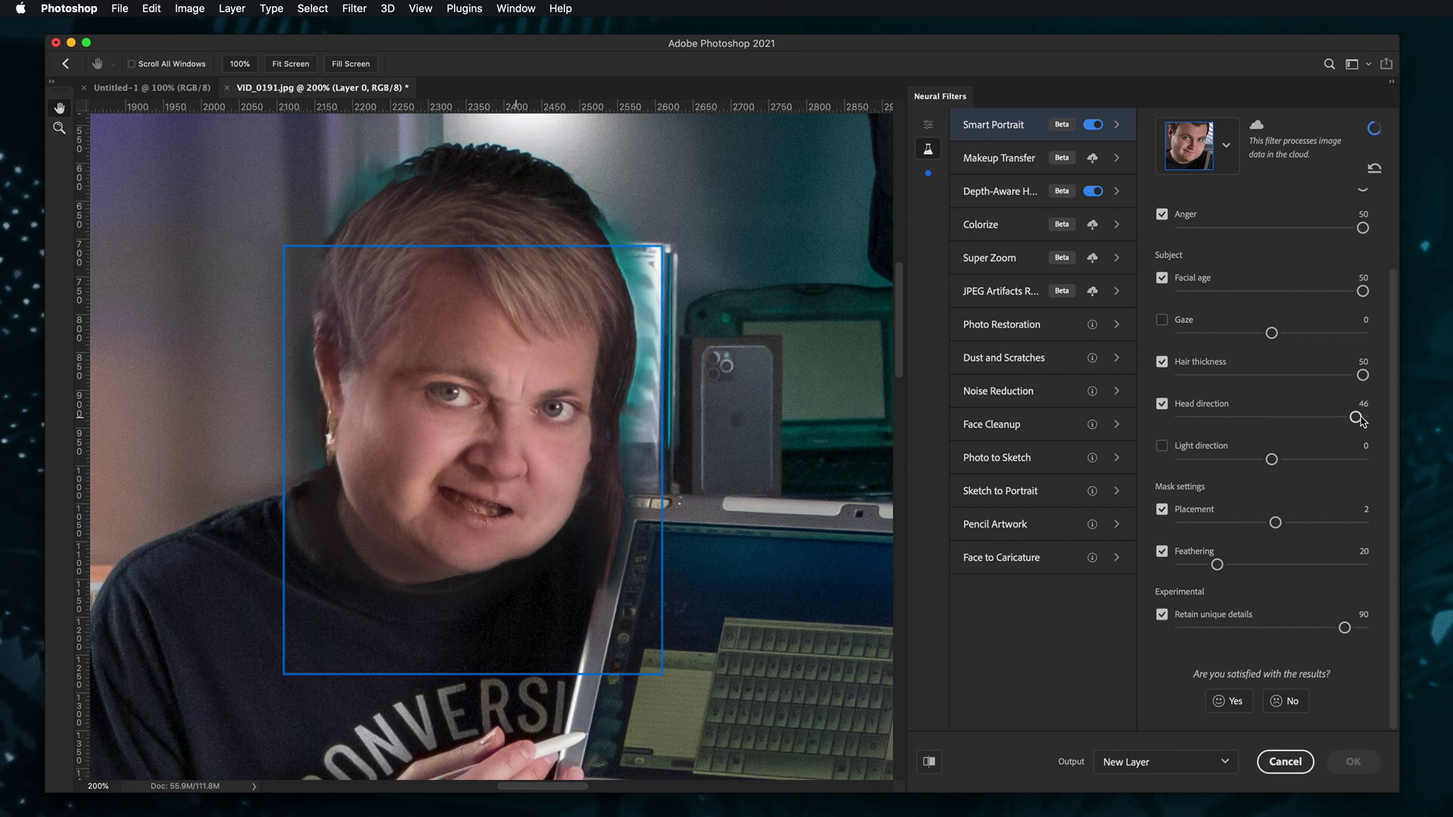
pyautogui.moveTo(1359, 418); pyautogui.dragTo(1182, 421)
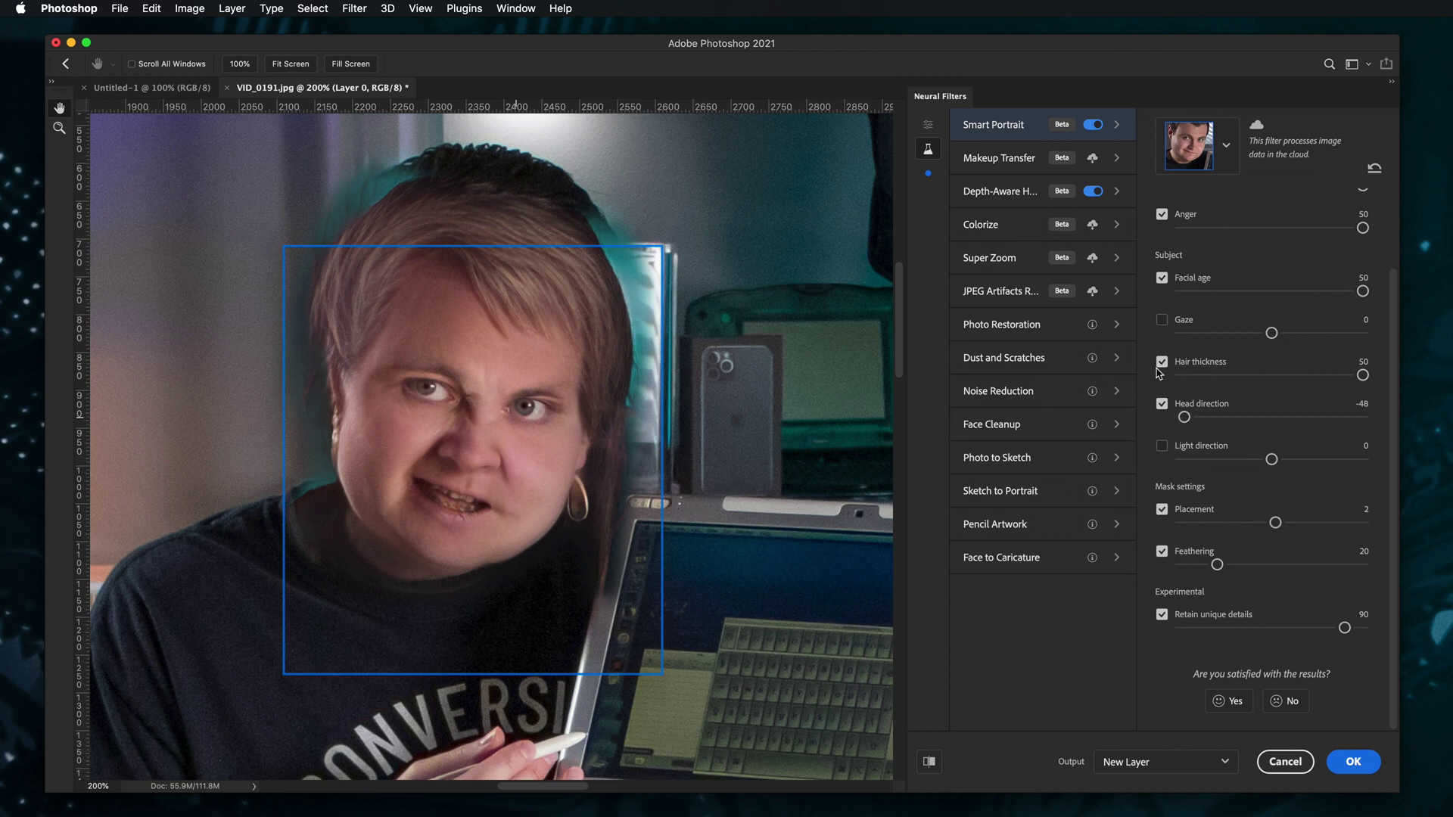
pyautogui.scroll(3, 1260, 382)
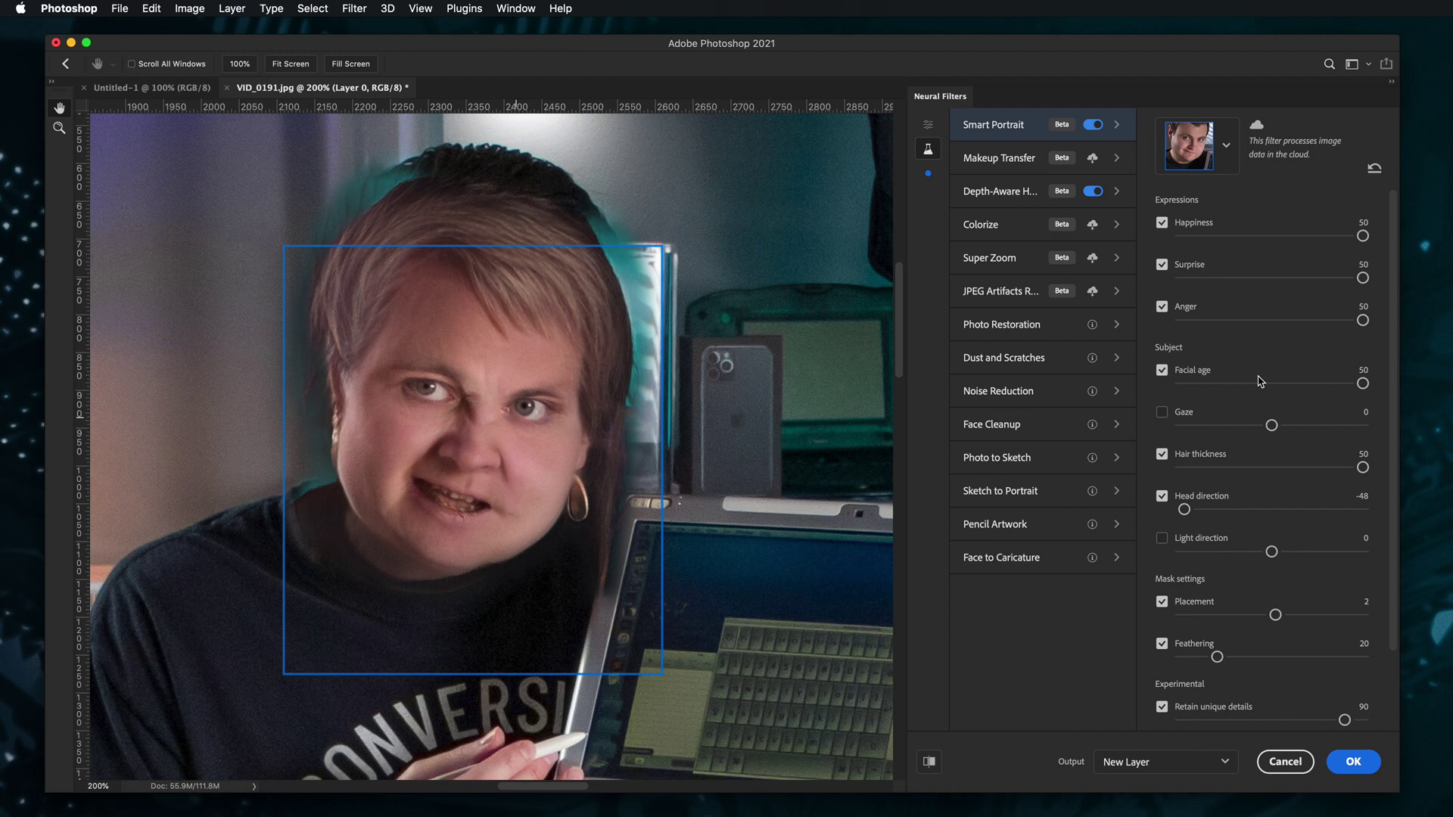
# Step: Compare the portrait with and without the filter changes, and apply the neural filters to a new layer
pyautogui.click(929, 762)
pyautogui.click(928, 762)
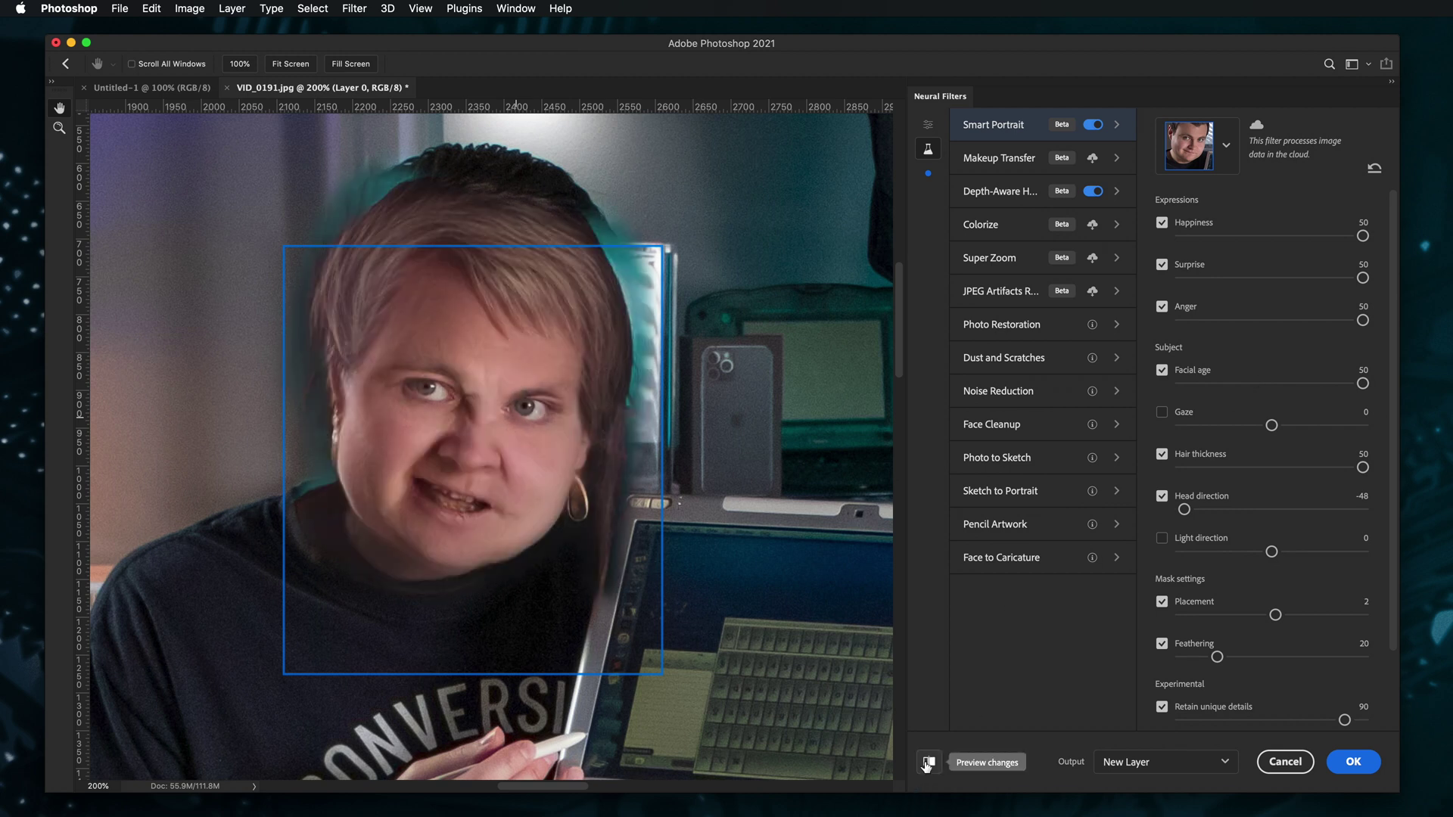
pyautogui.click(928, 763)
pyautogui.click(928, 762)
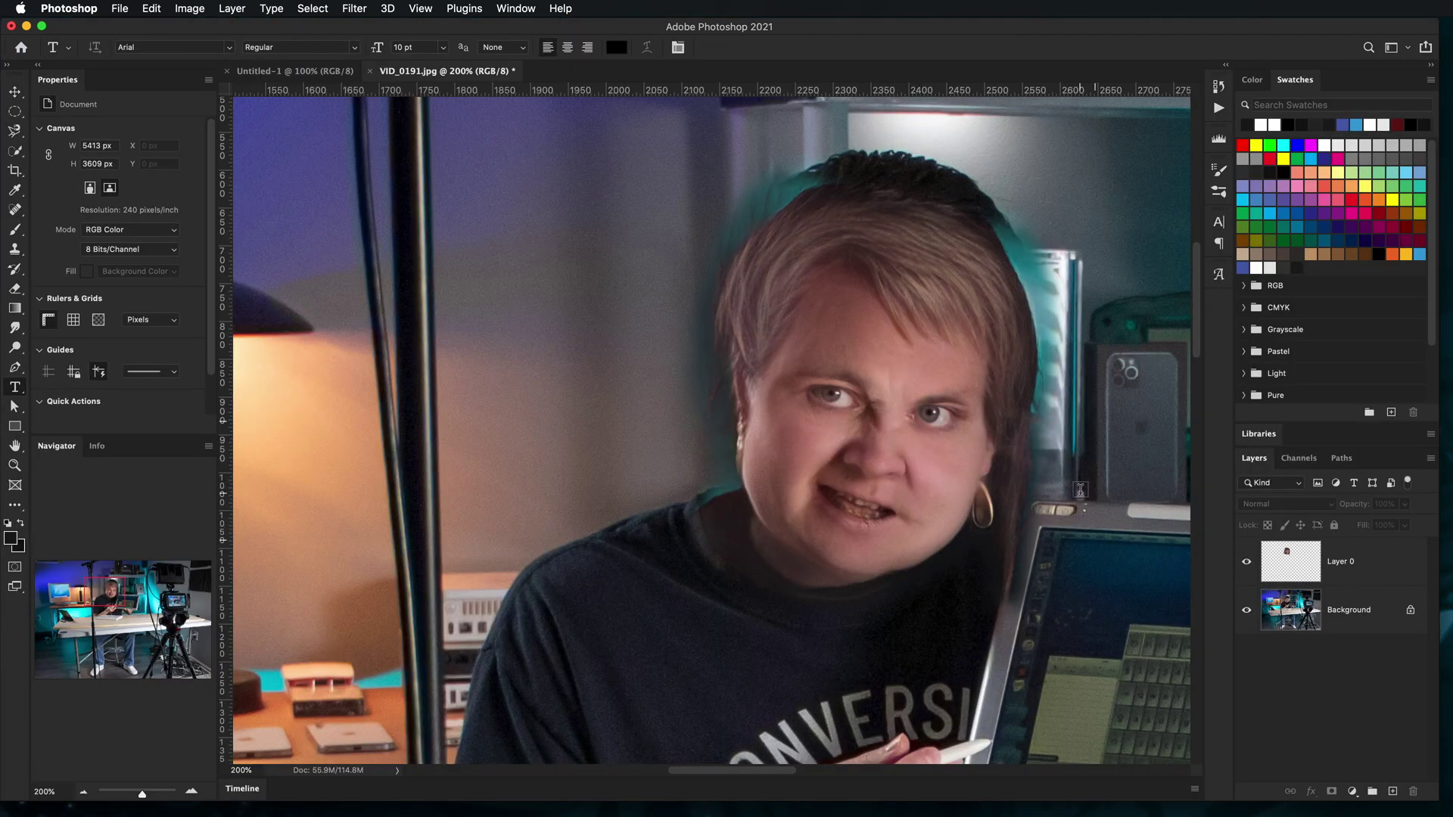
# Step: Compare the whole photo with Layer 0 hidden and shown, leaving the layer visible
pyautogui.press('super+0')
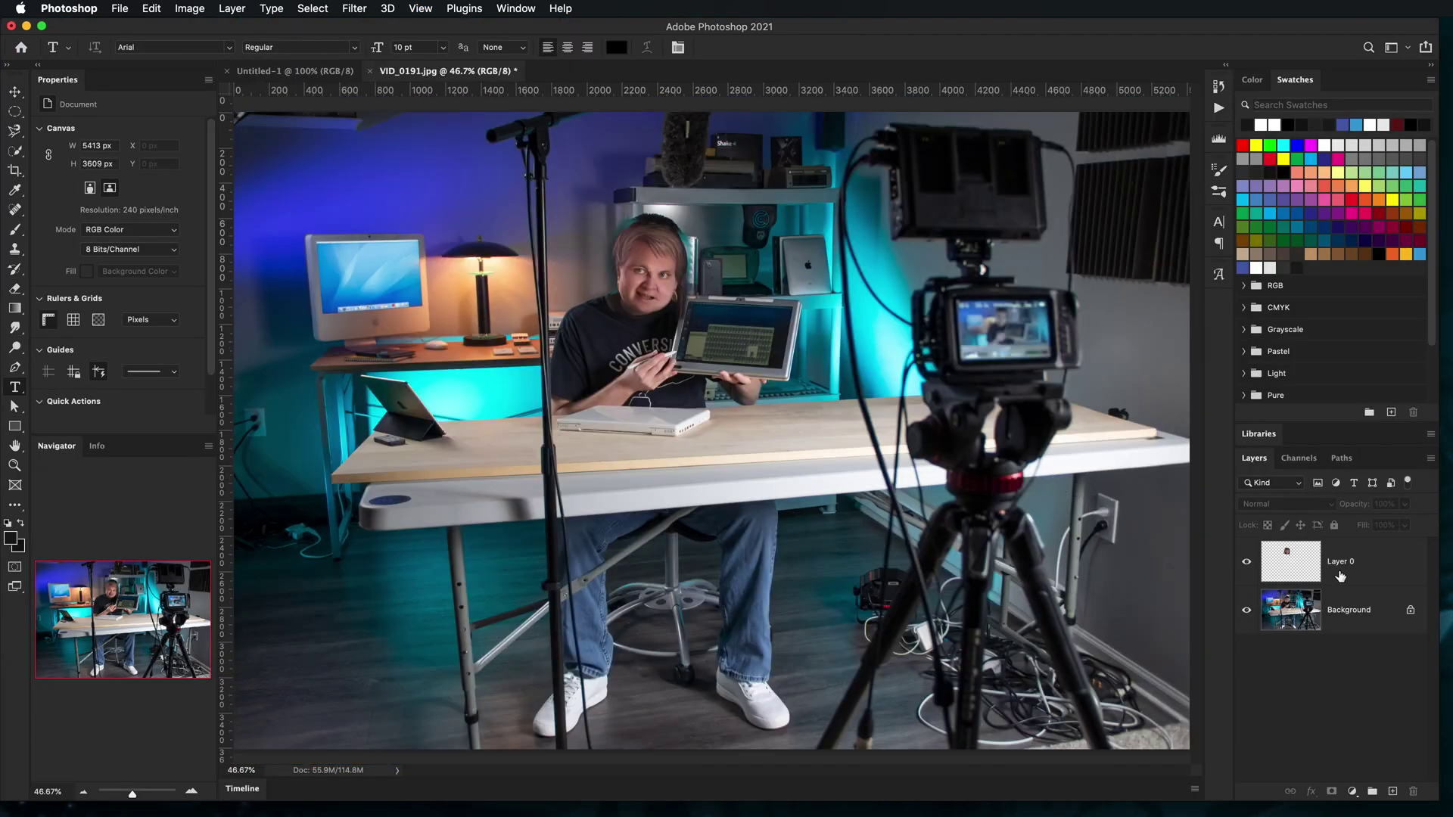
pyautogui.click(1246, 564)
pyautogui.click(1246, 564)
pyautogui.click(1246, 563)
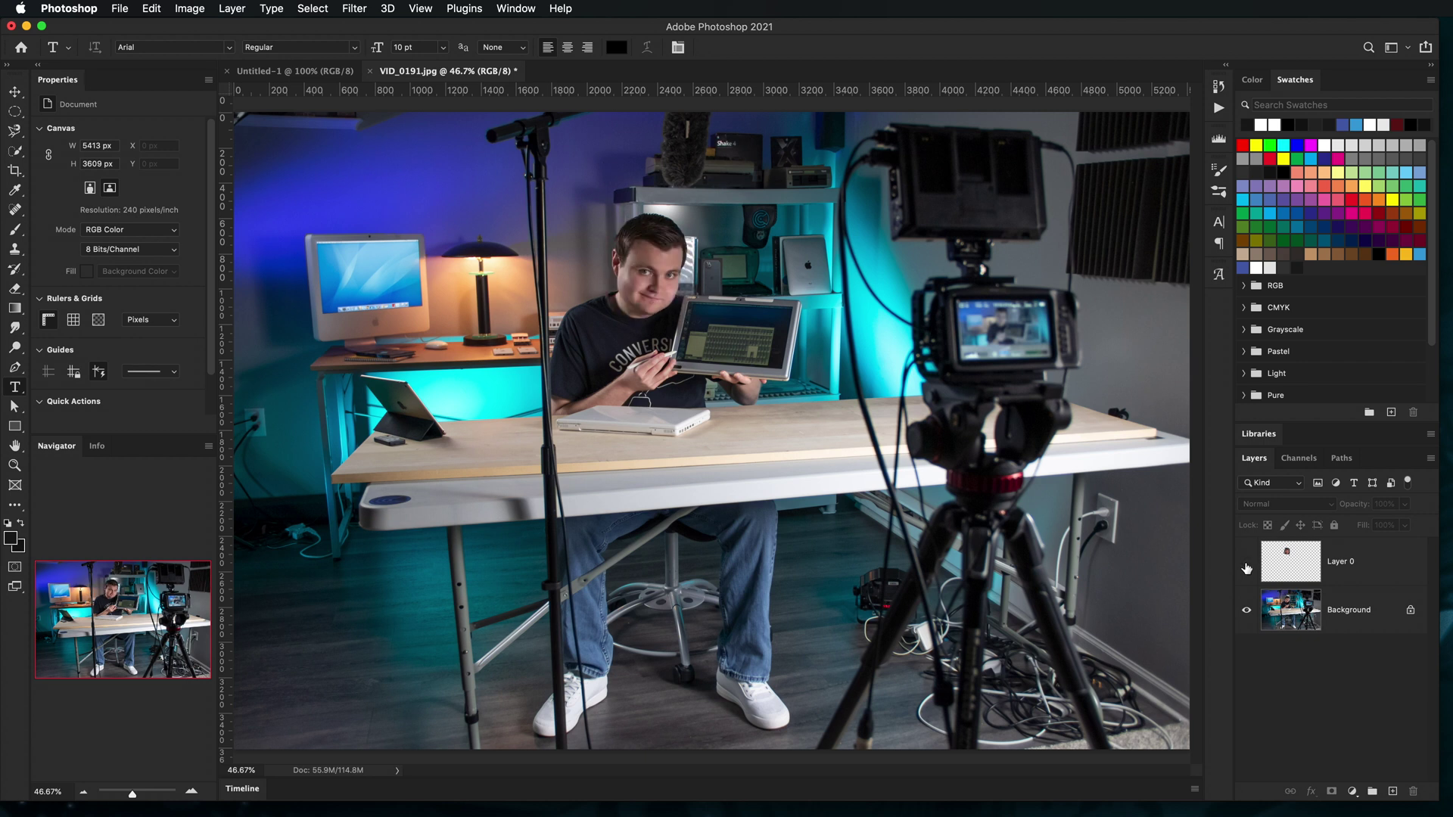
pyautogui.click(1246, 564)
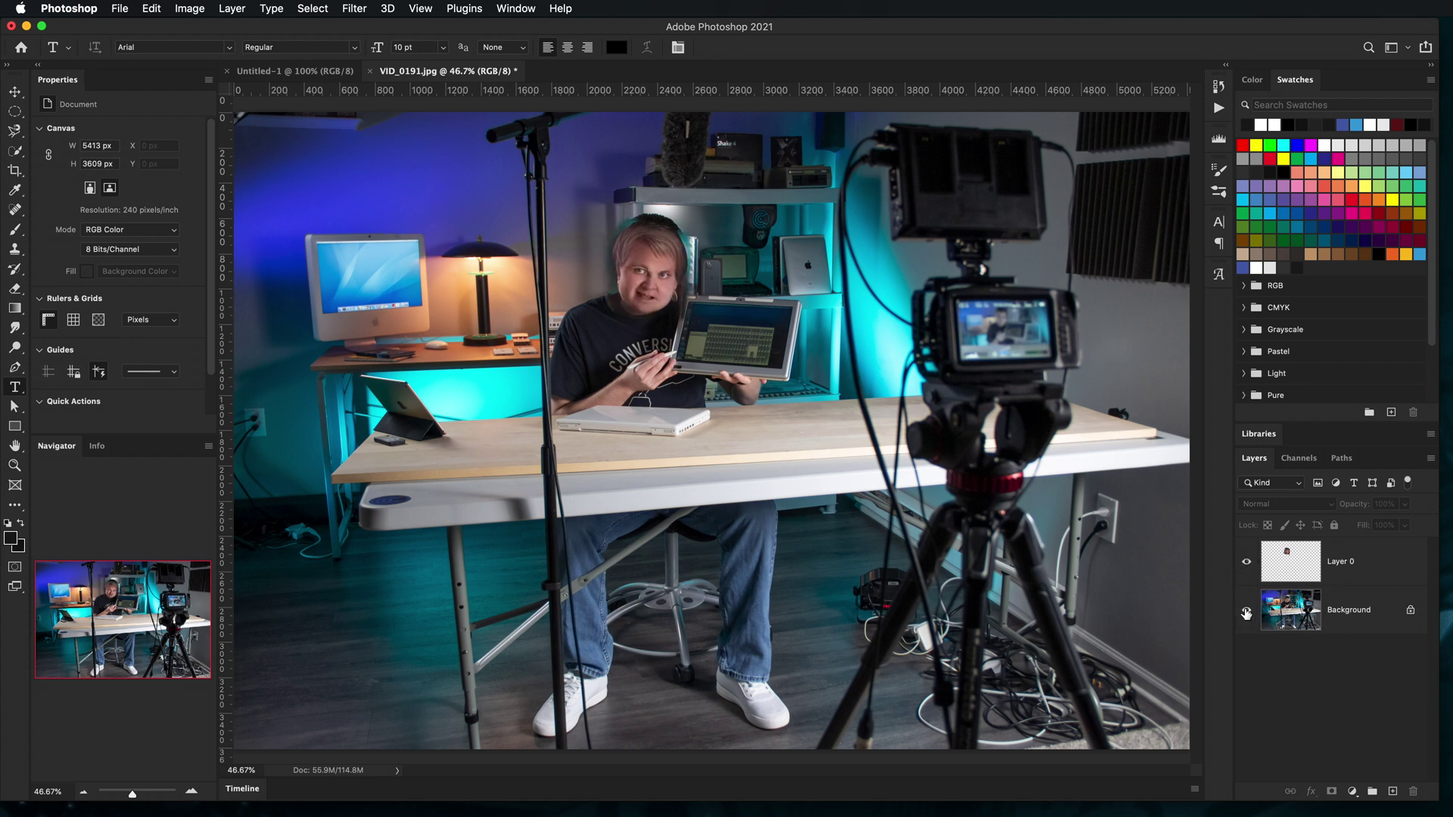
# Step: Hide the Background layer to examine the generated face on its own, and show the Background again
pyautogui.click(1246, 611)
pyautogui.press('super+1')
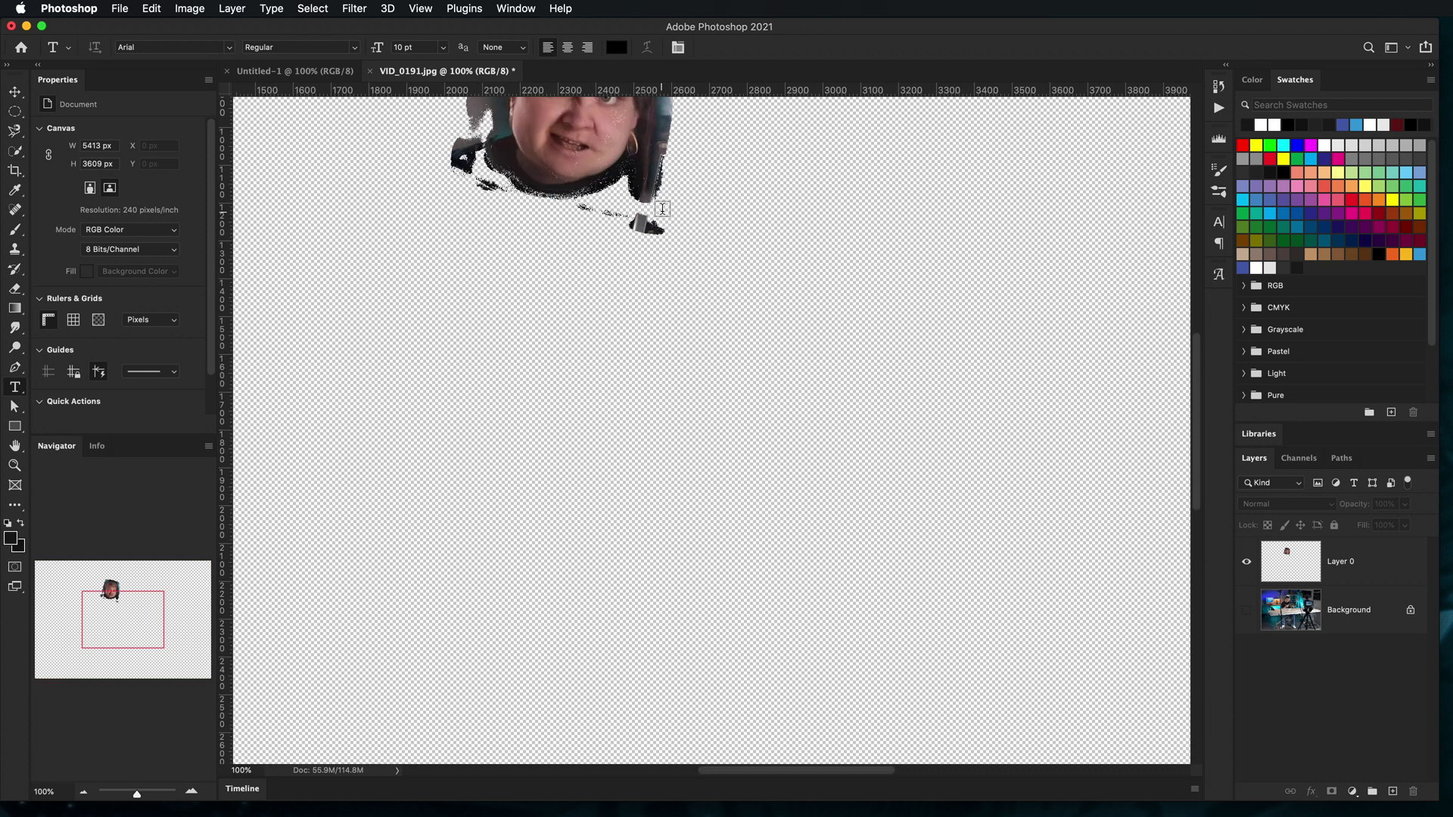
pyautogui.scroll(5, 600, 242)
pyautogui.hscroll(-3, 600, 242)
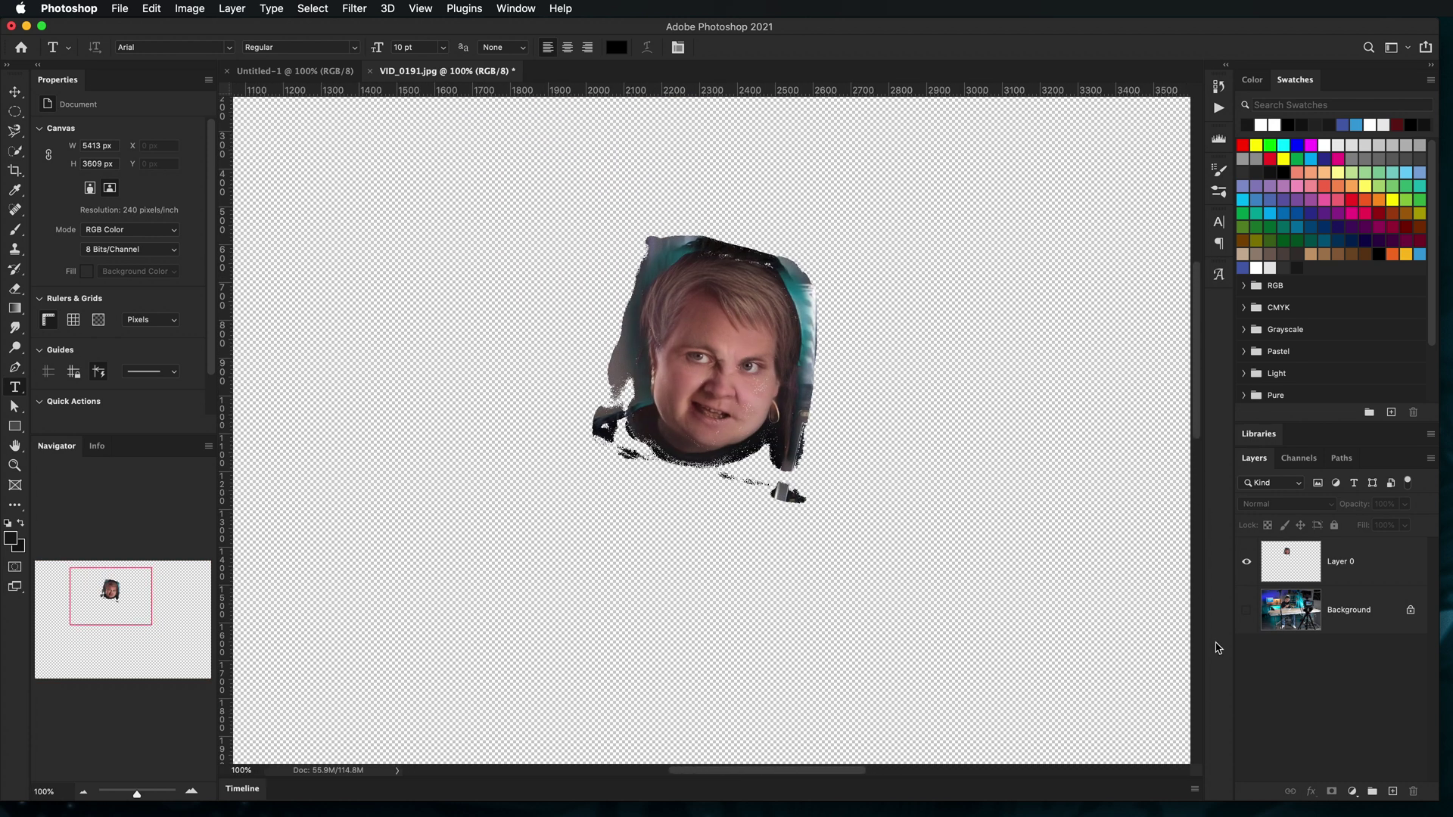
pyautogui.click(1246, 610)
# Step: Move the generated face on Layer 0 beside the man's original head, to about X 2478 px, Y 594 px
pyautogui.click(1317, 568)
pyautogui.press('v')
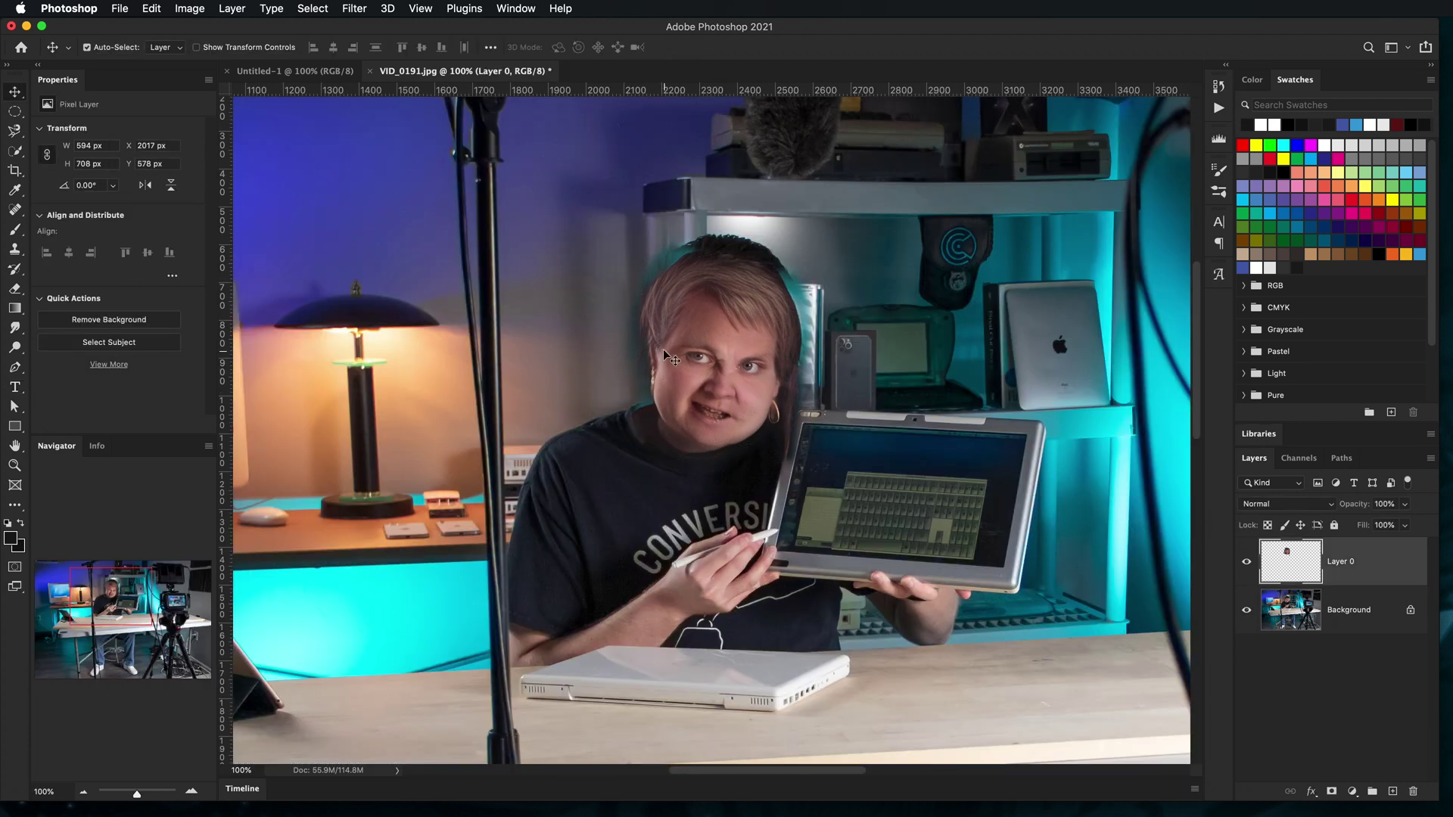
pyautogui.moveTo(723, 362); pyautogui.dragTo(900, 371)
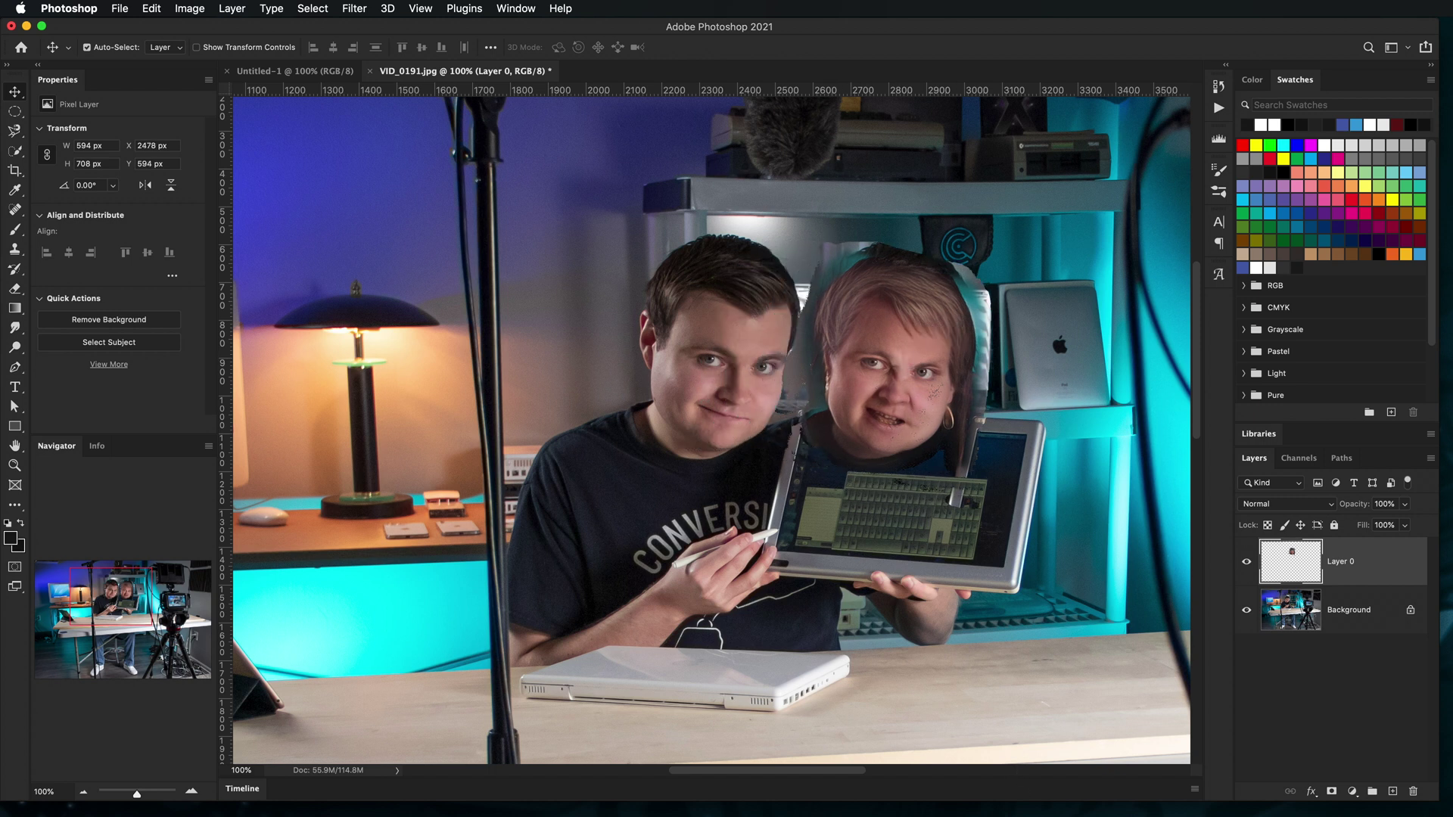